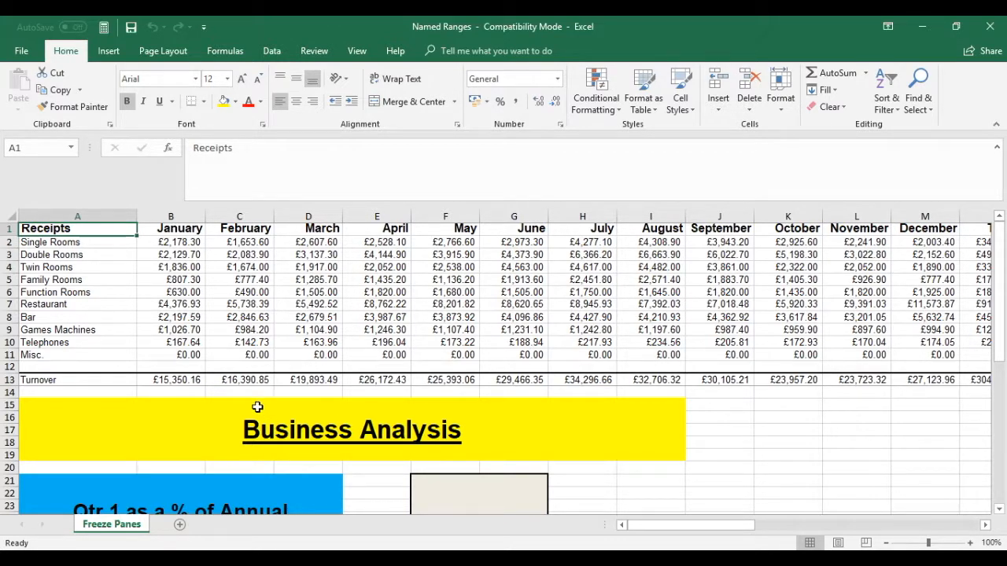
Name the January turnover cell B13 as Jan_Turnover
left_click(175, 379)
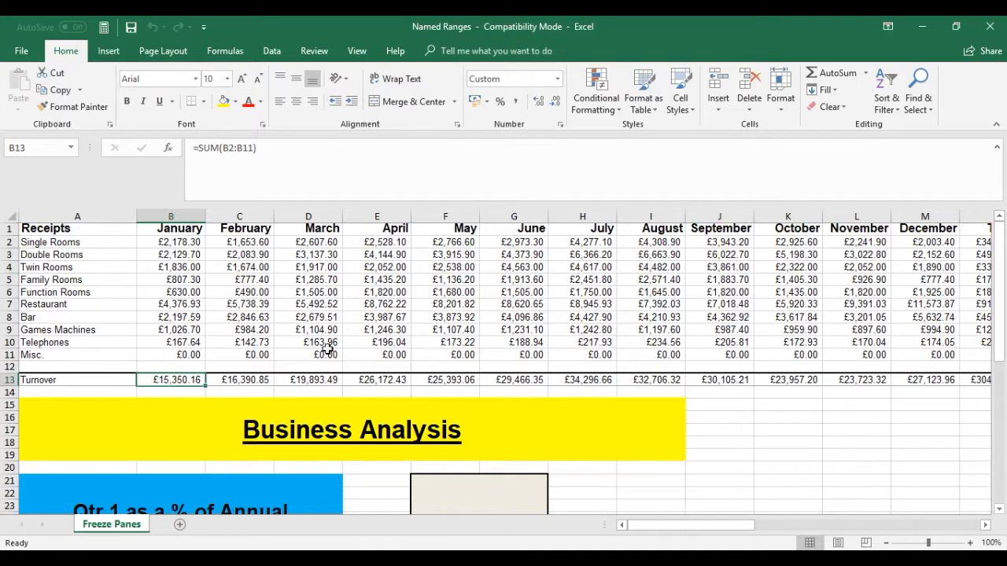
left_click(245, 378)
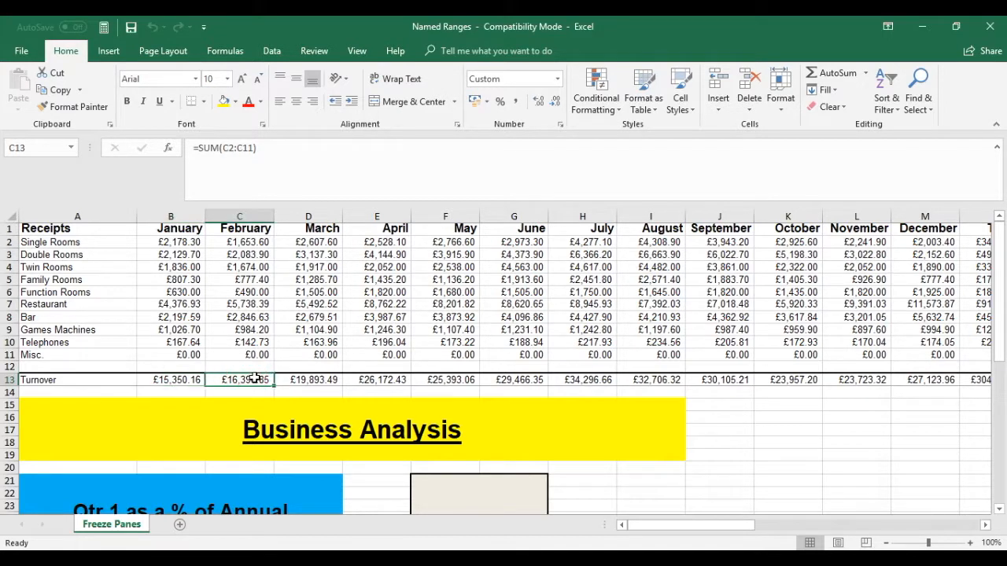
left_click(171, 381)
left_click(29, 147)
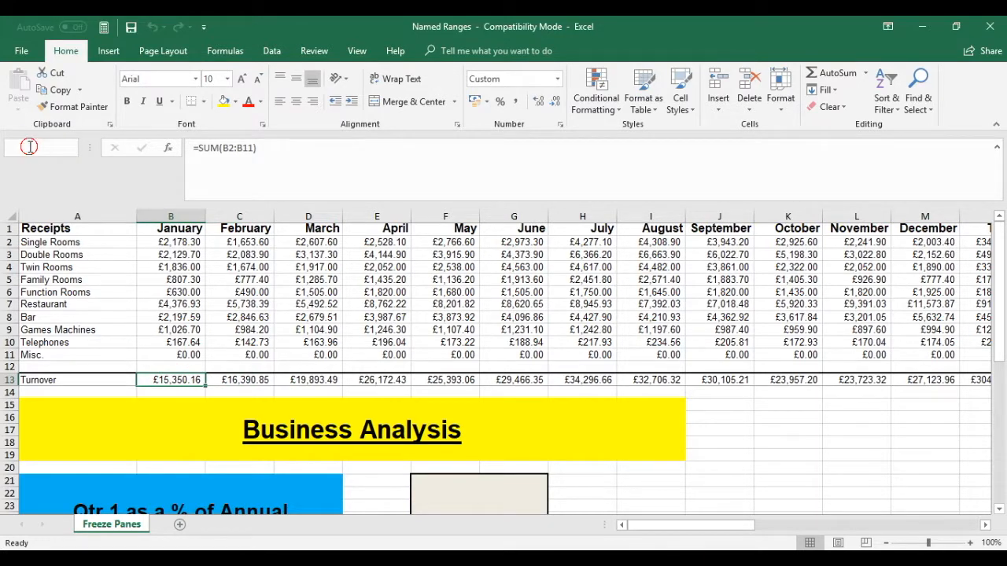
type("Ja")
type("er")
key("Return")
Widen the Name Box so full range names fit
left_click(215, 382)
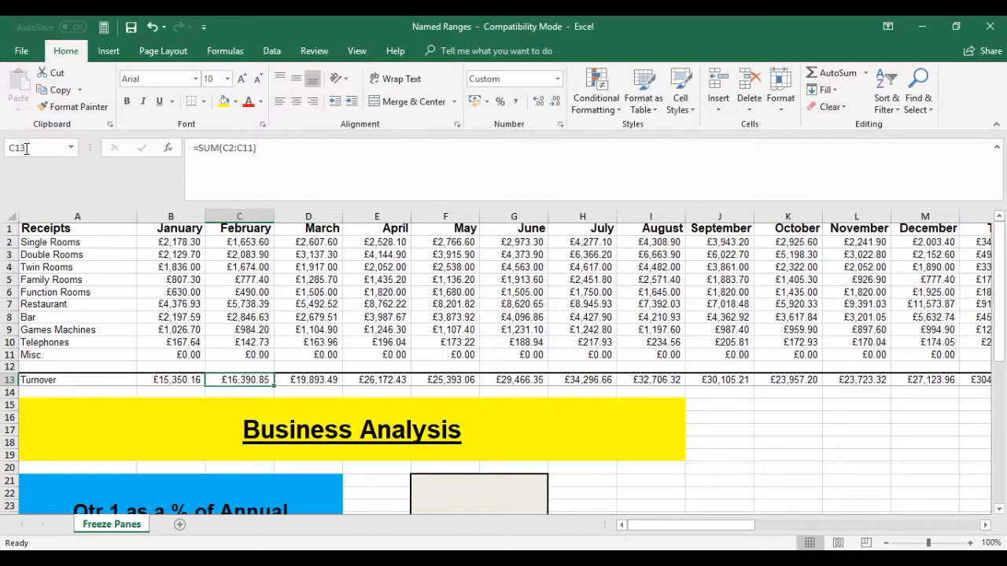
left_click(163, 381)
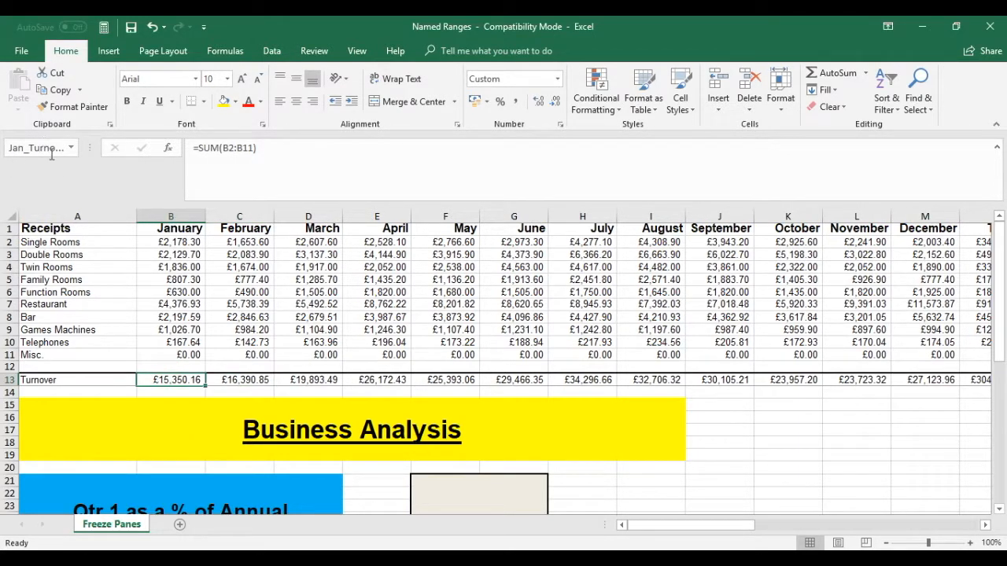
left_click_drag(90, 148, 120, 150)
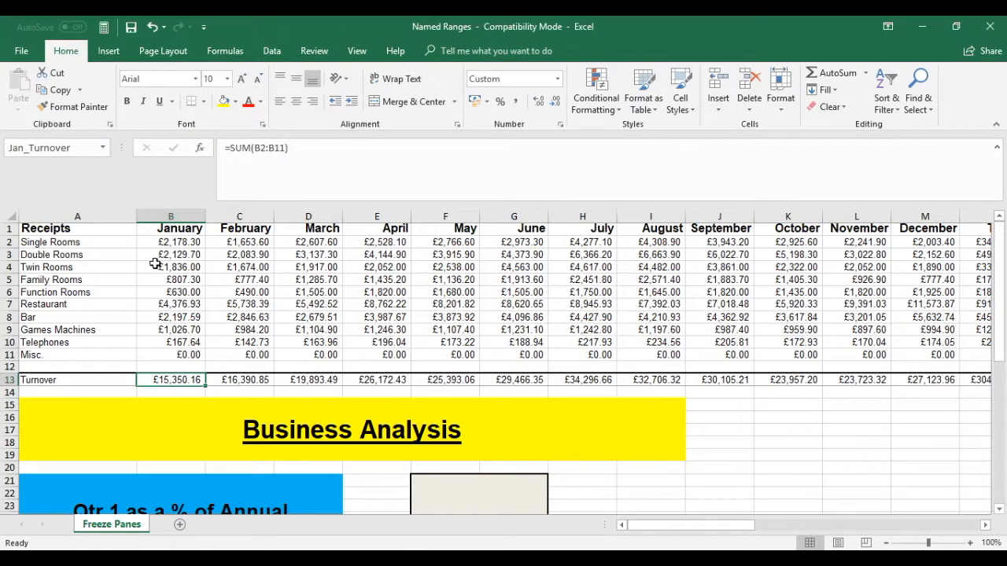
left_click(226, 392)
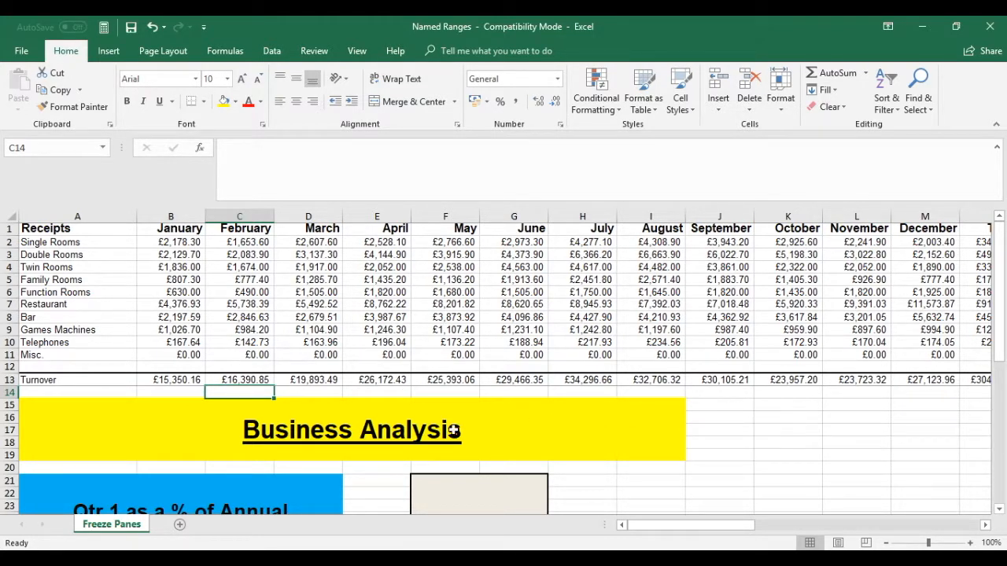
Name the January to March turnover cells B13:D13 as Qtr1_Turnover
left_click_drag(161, 378, 315, 379)
left_click(33, 151)
type("Qtr")
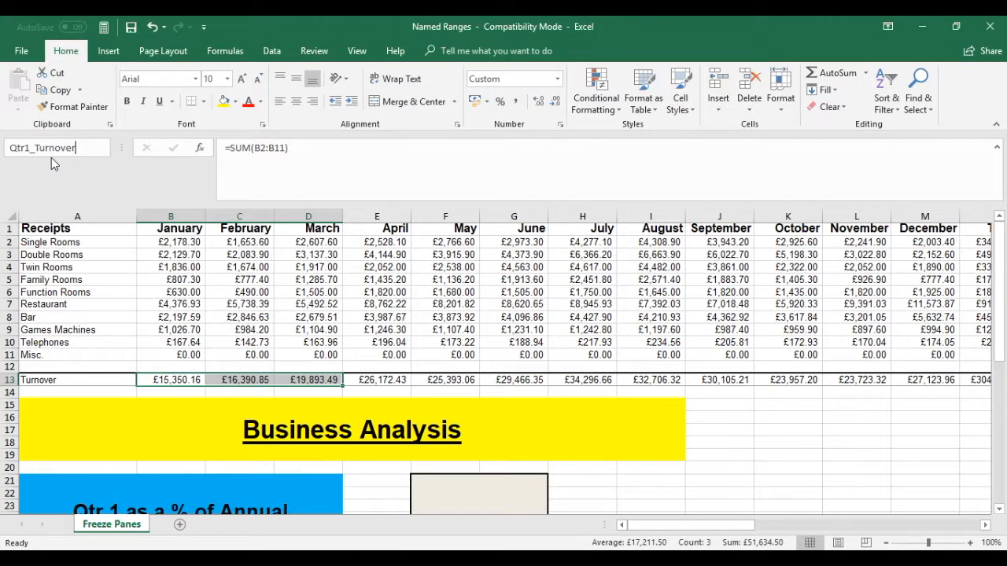
type("1_Turnover")
key("Return")
Name the April to June turnover cells E13:G13 as Qtr2_Turnover
left_click(392, 380)
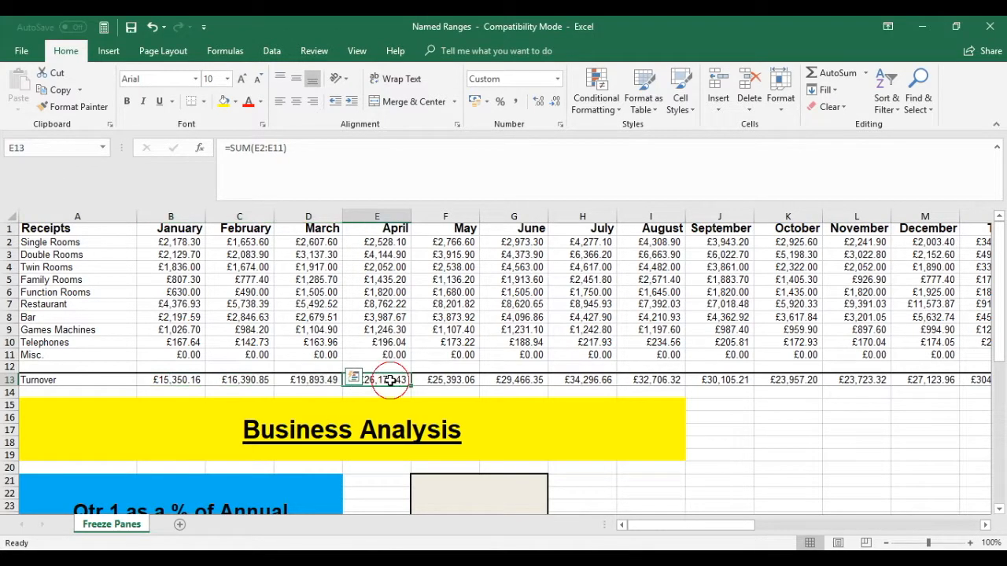
left_click_drag(390, 381, 501, 379)
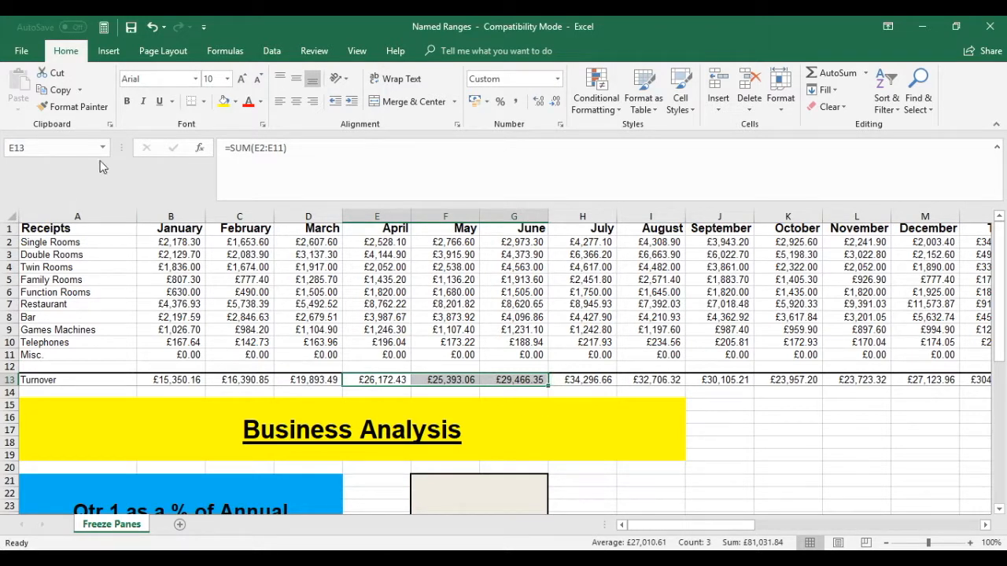
left_click(37, 150)
type("Qtr2_Turnover")
key("Return")
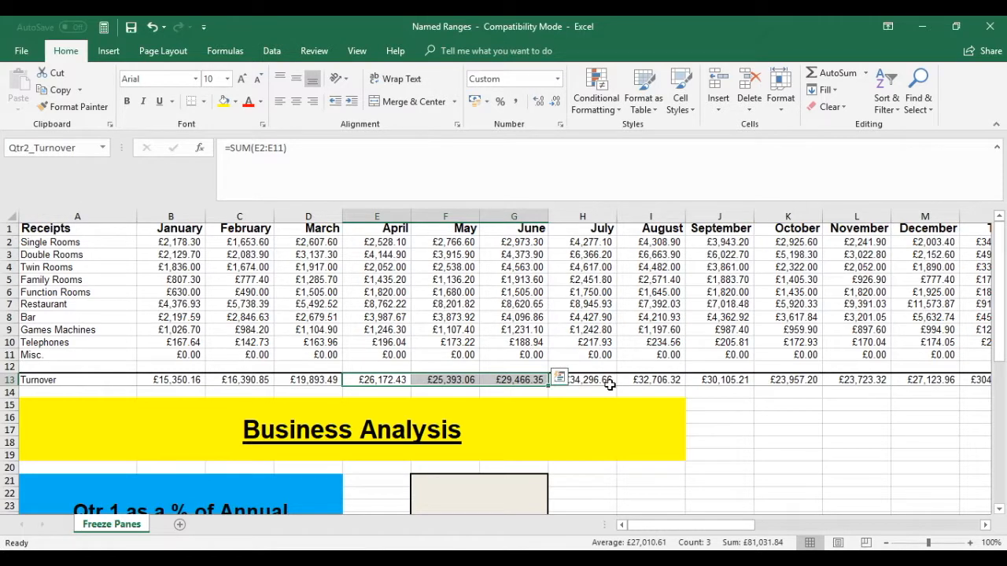
Name the total annual turnover cell N13 as Annual_Turnover
left_click(609, 478)
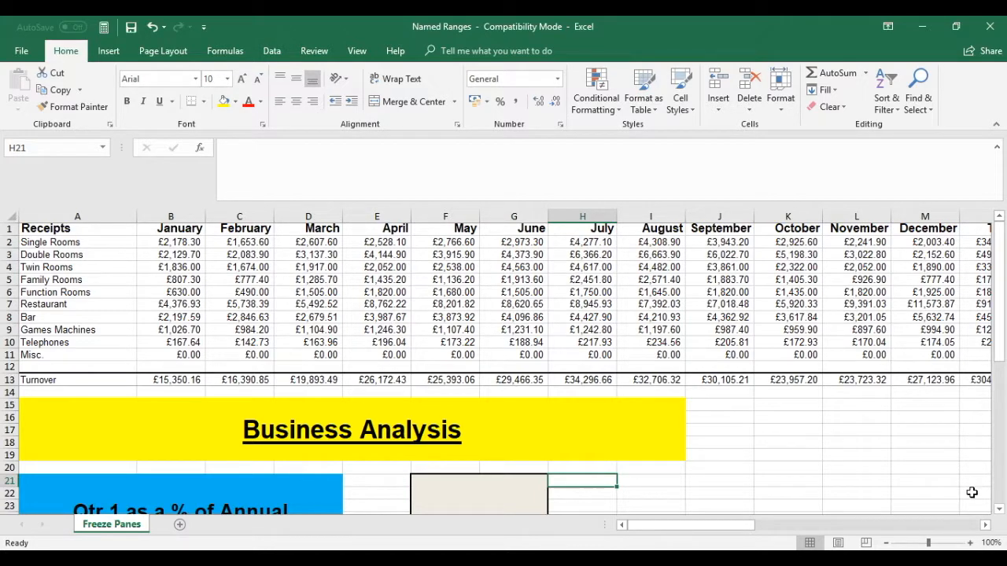
left_click(984, 525)
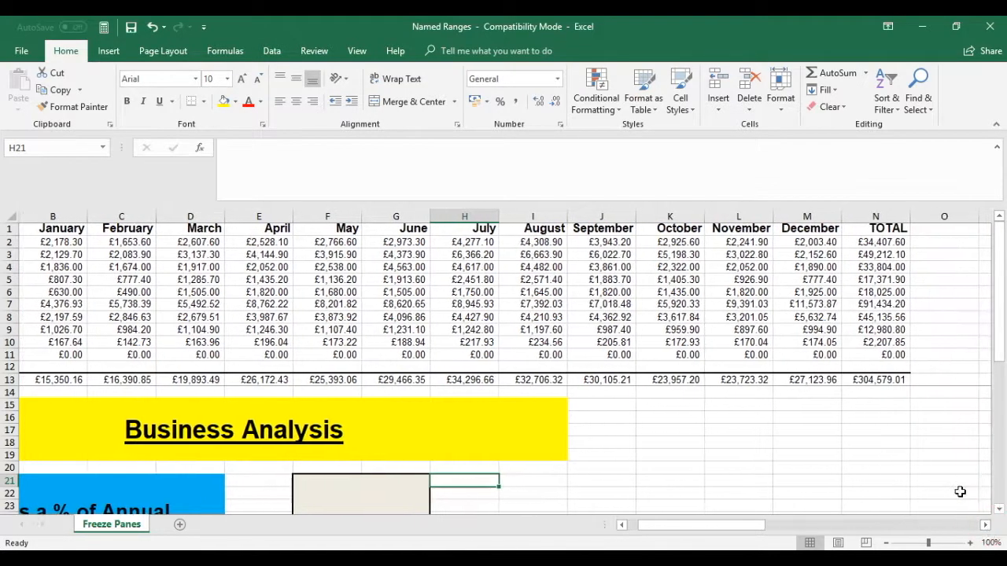
left_click(865, 370)
left_click(874, 380)
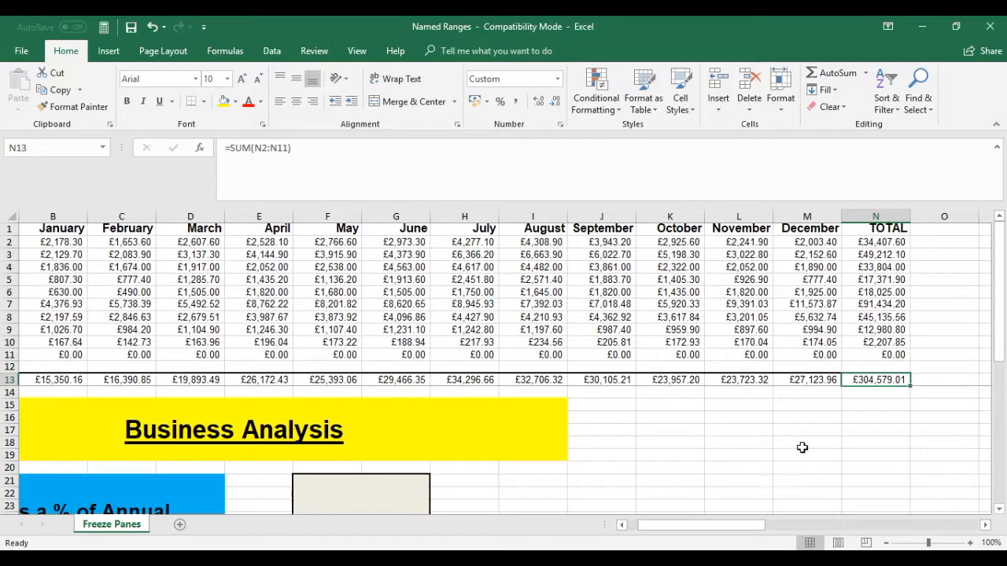
left_click(30, 148)
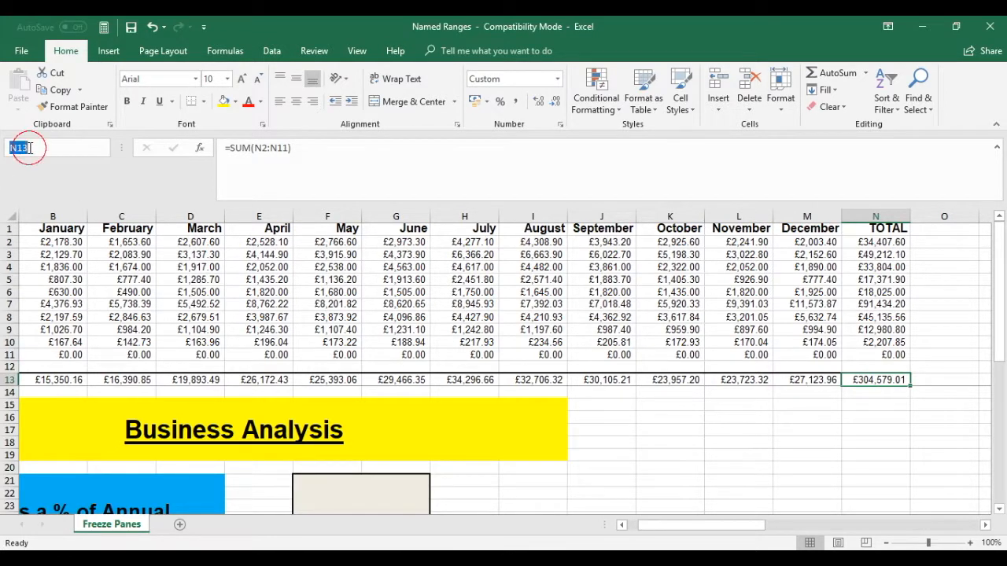
type("Annual_Turnover")
key("Return")
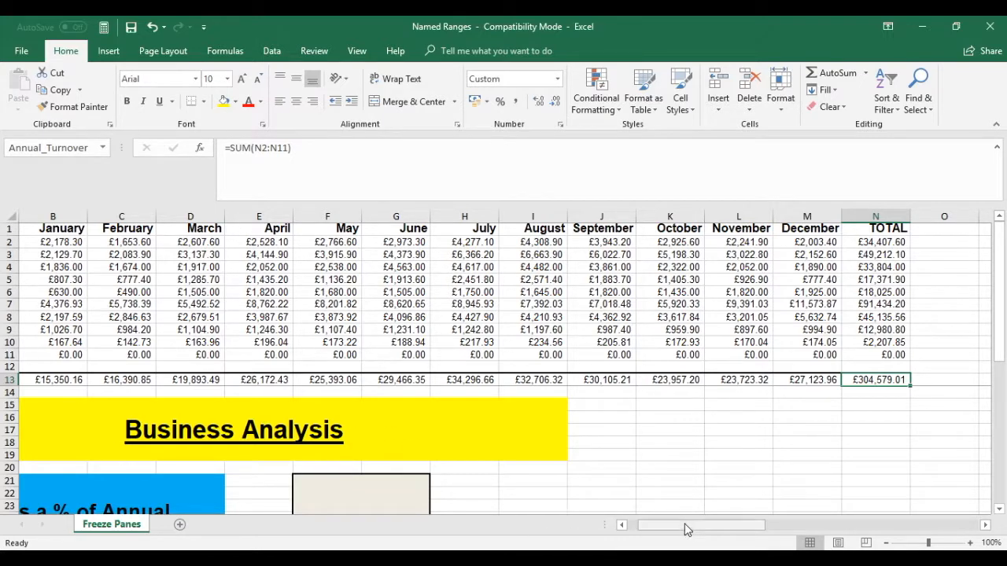
Jump to each defined name from the Name Box list to check which cells it covers
left_click_drag(681, 525, 515, 527)
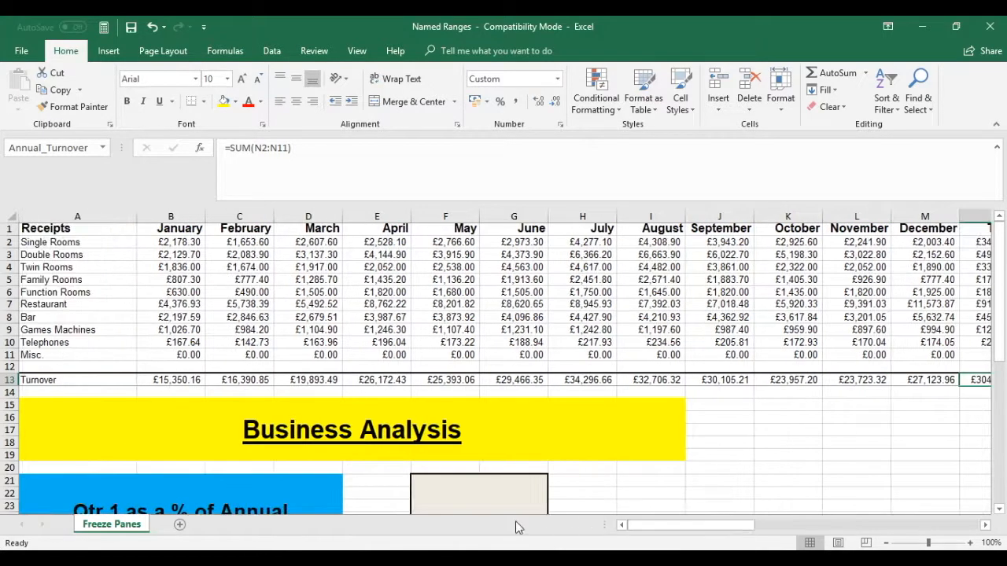
left_click(74, 381)
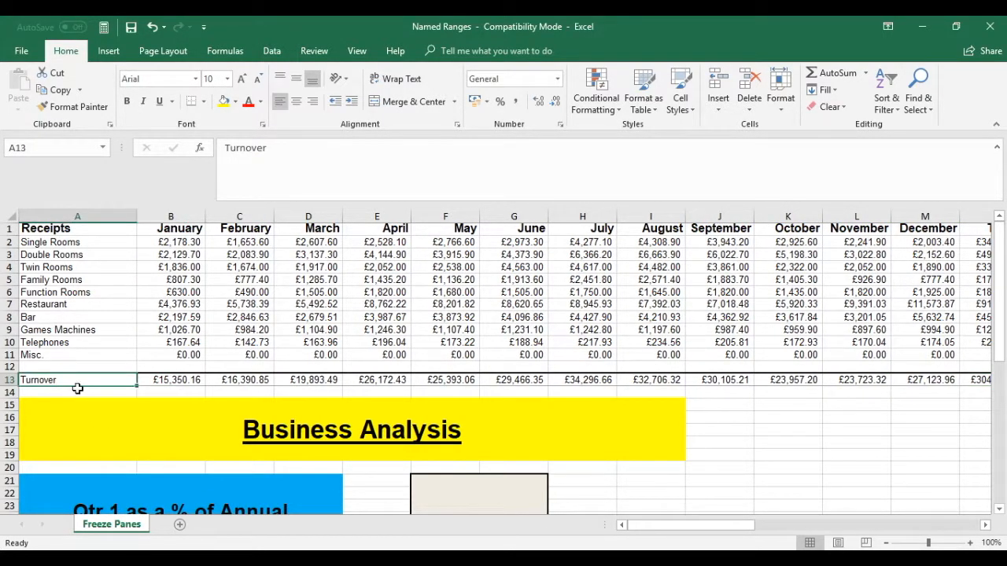
left_click(104, 147)
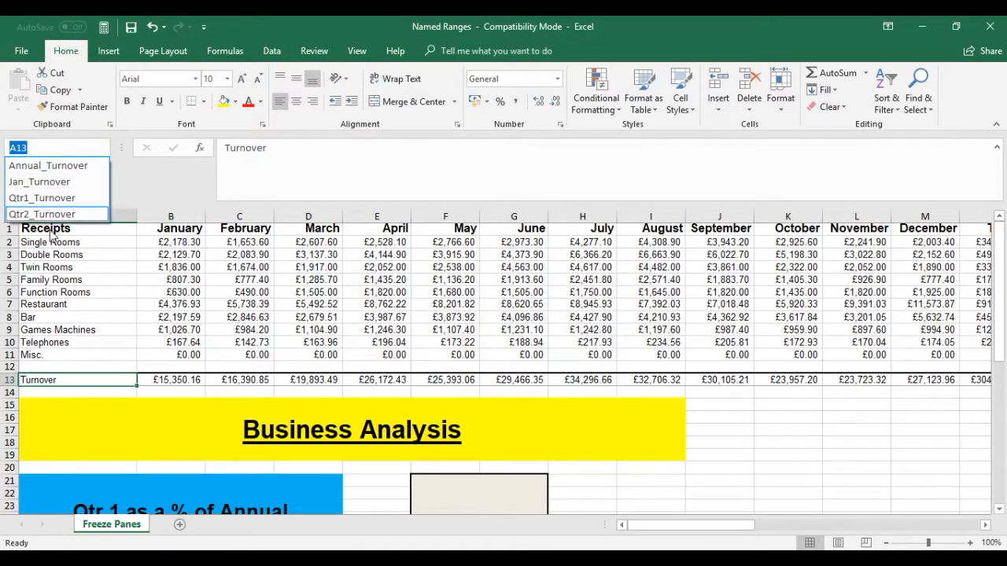
left_click(41, 182)
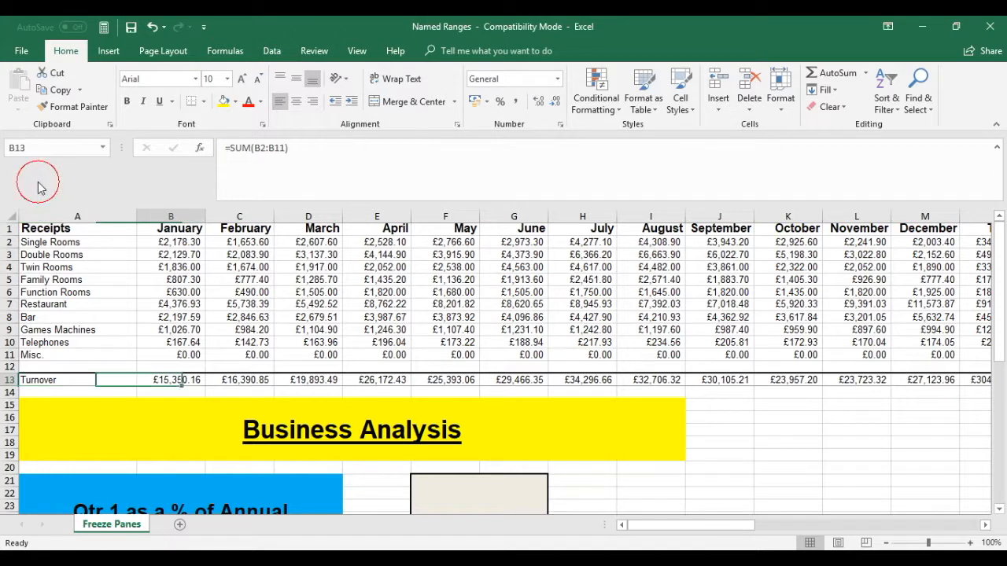
left_click(102, 148)
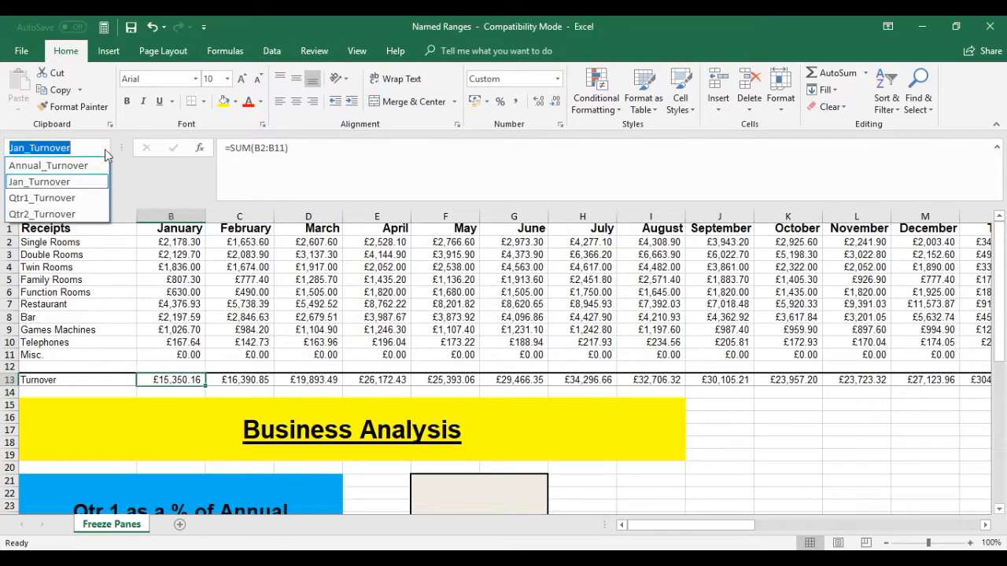
left_click(63, 198)
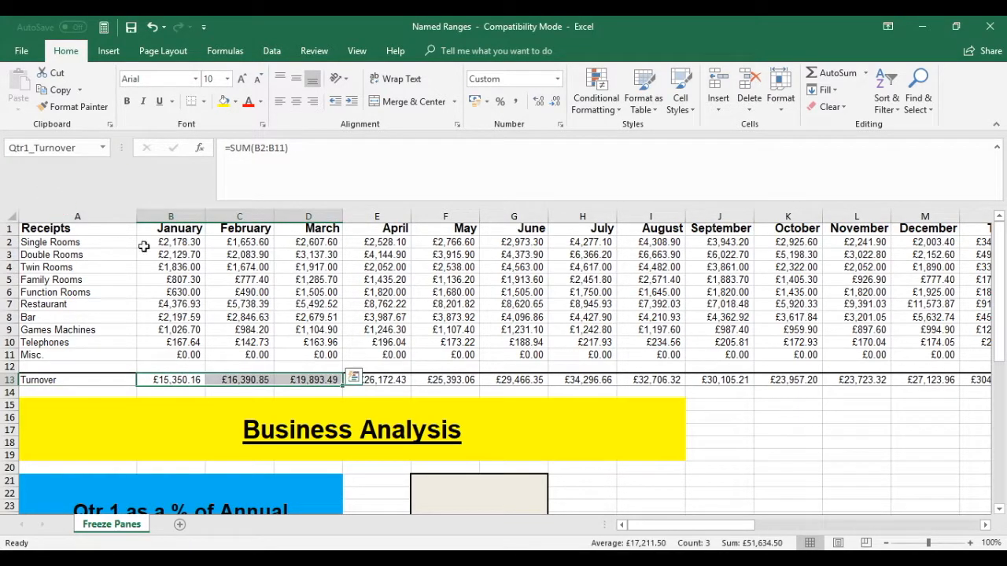
left_click(103, 147)
left_click(19, 211)
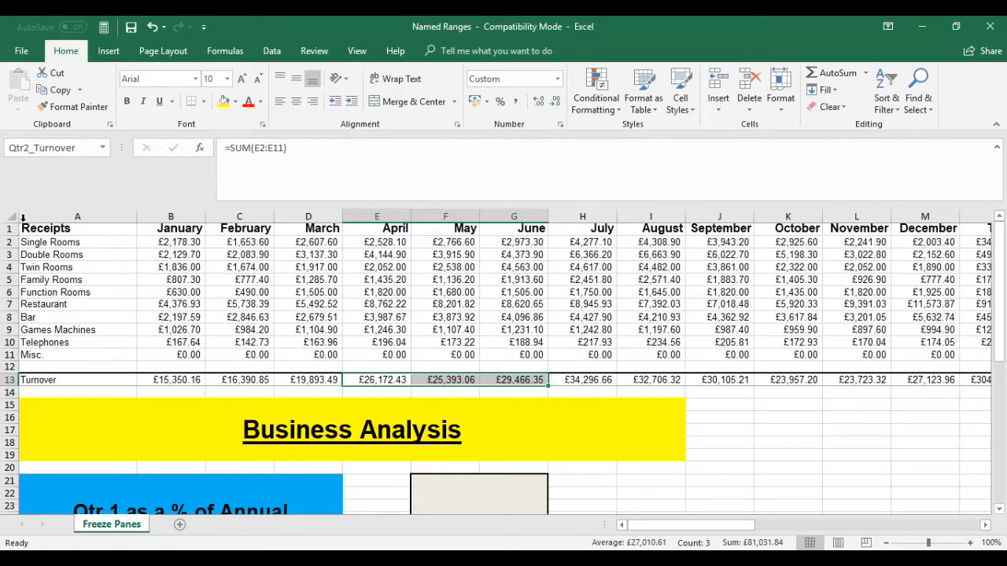
left_click(103, 148)
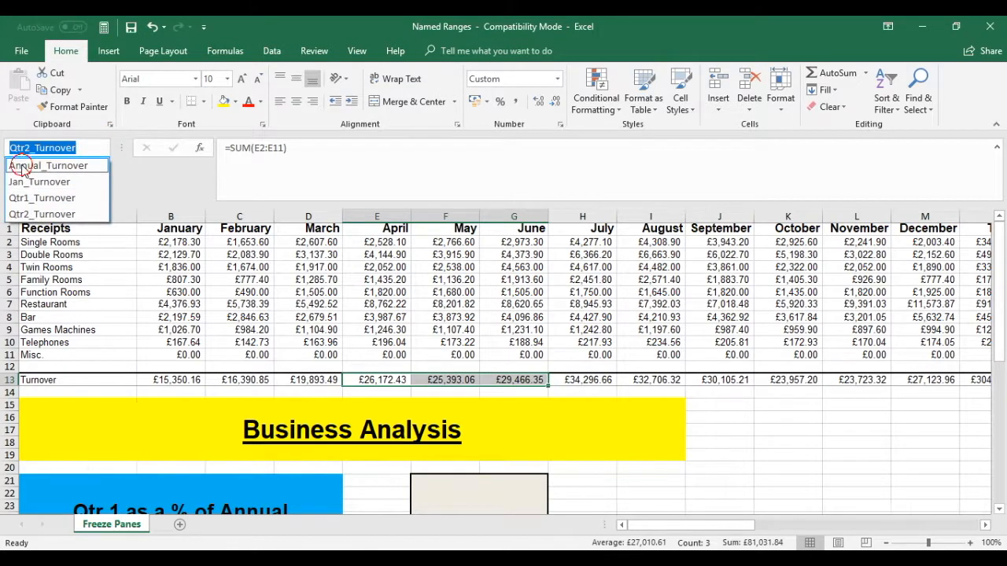
left_click(32, 163)
left_click(665, 467)
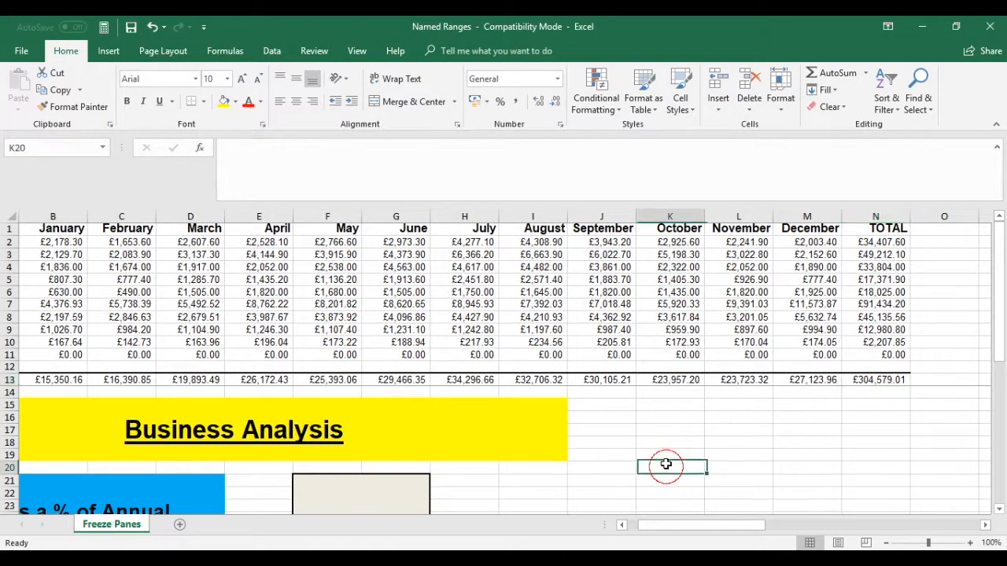
Enter a SUM of the Qtr1_Turnover named range in merged cell F21 beside 'Qtr 1 as a % of Annual'
scroll(669, 453, "down", 2)
scroll(669, 453, "up", 2)
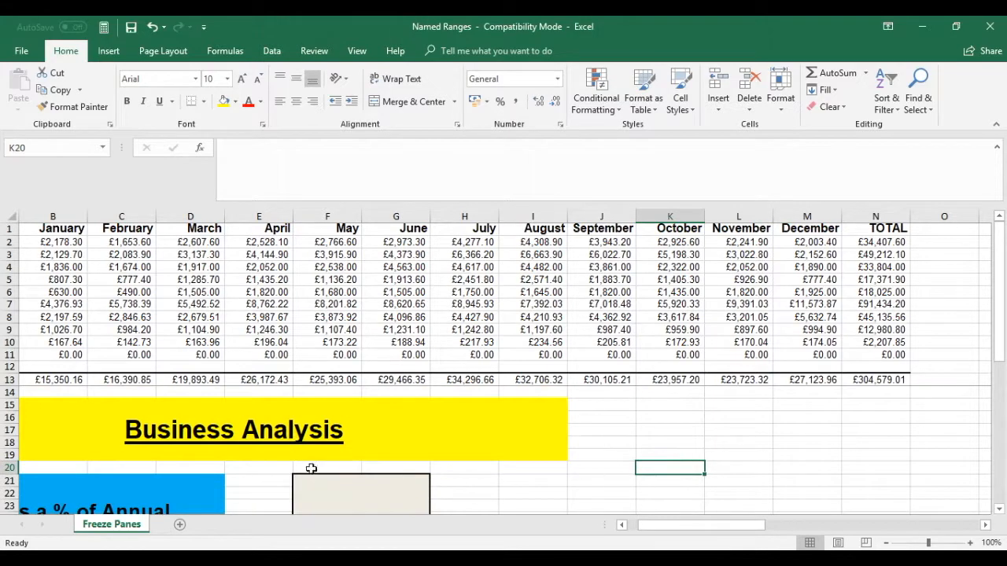
left_click_drag(719, 527, 668, 529)
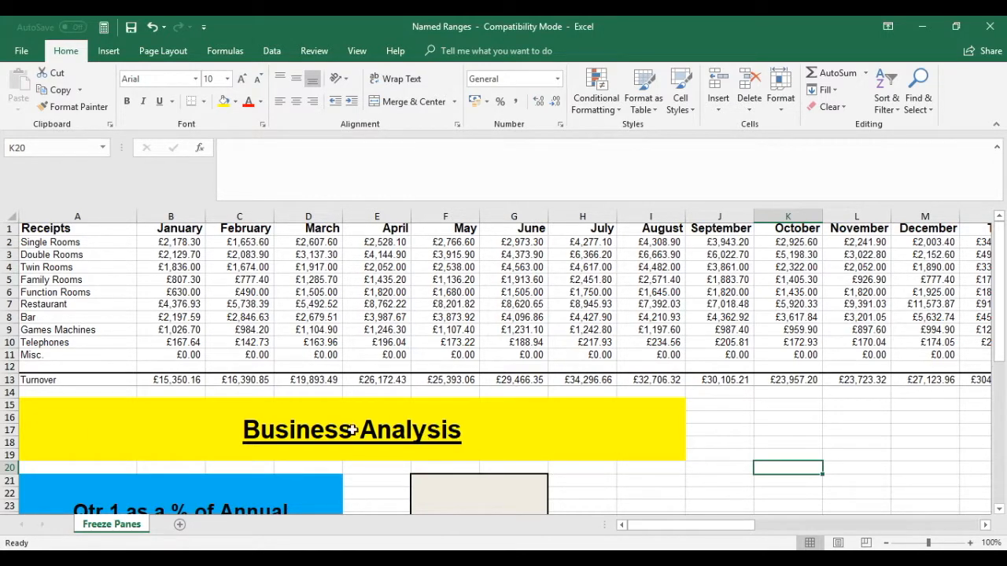
scroll(432, 431, "down", 1)
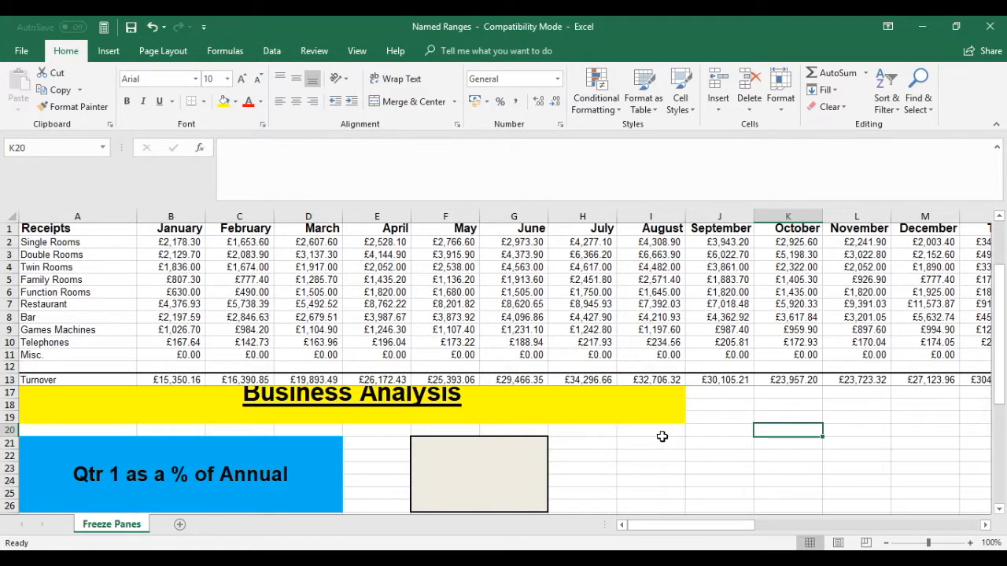
left_click(492, 464)
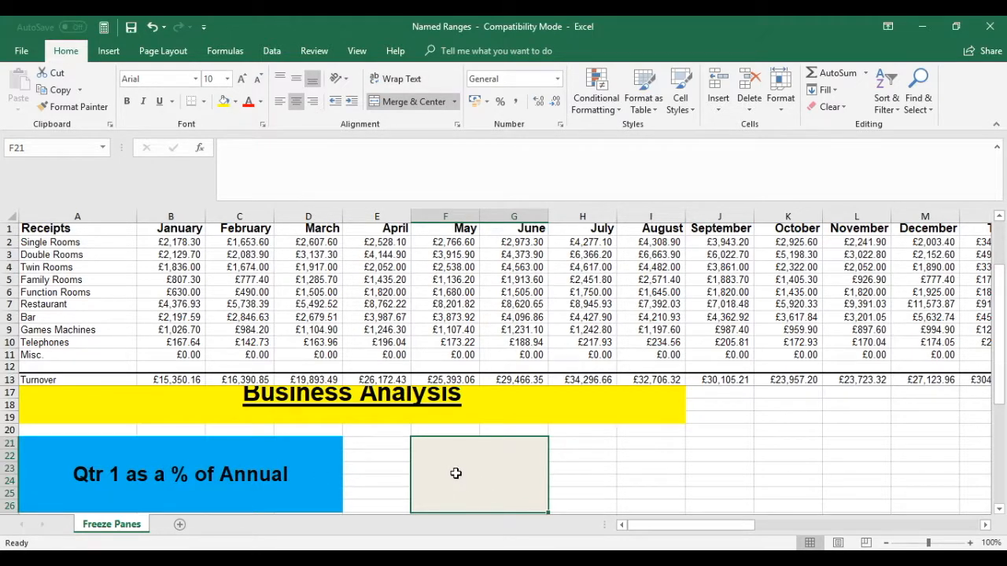
type("=sum")
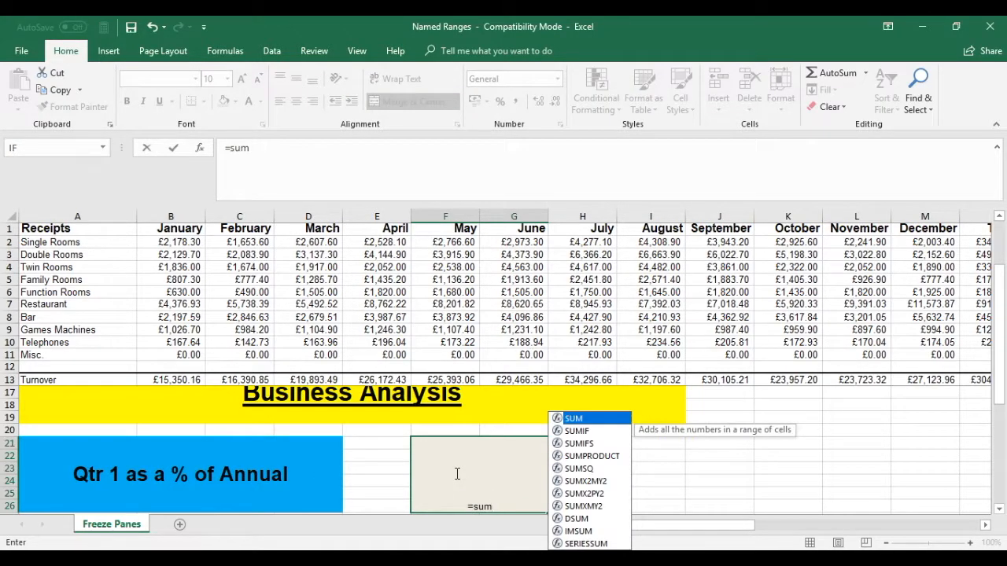
type("(")
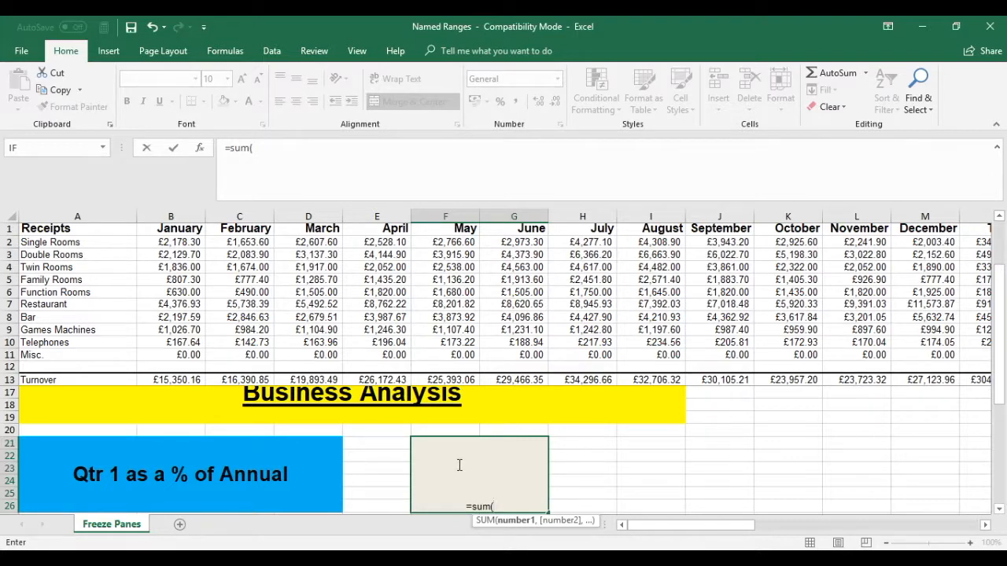
key("ctrl+a")
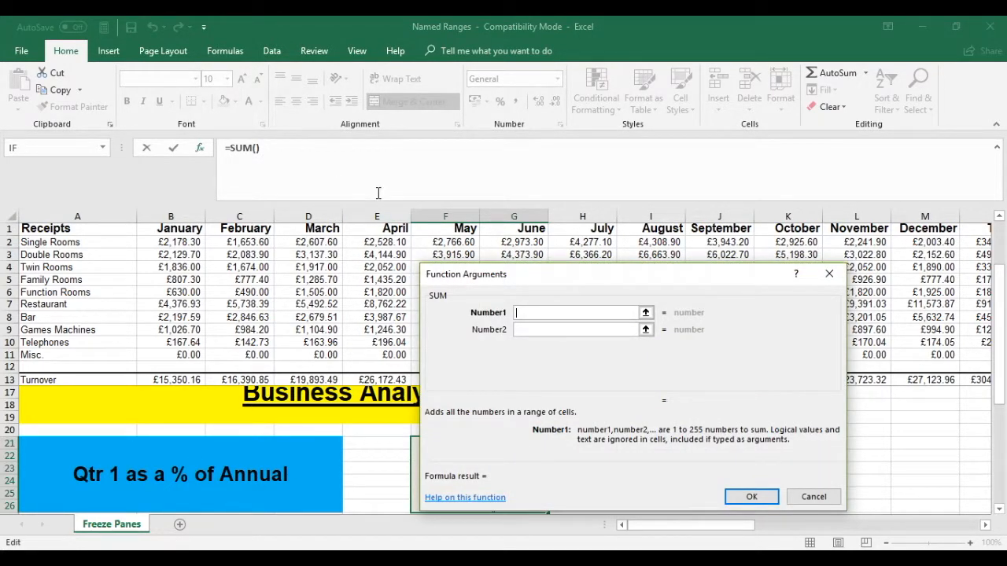
left_click(225, 50)
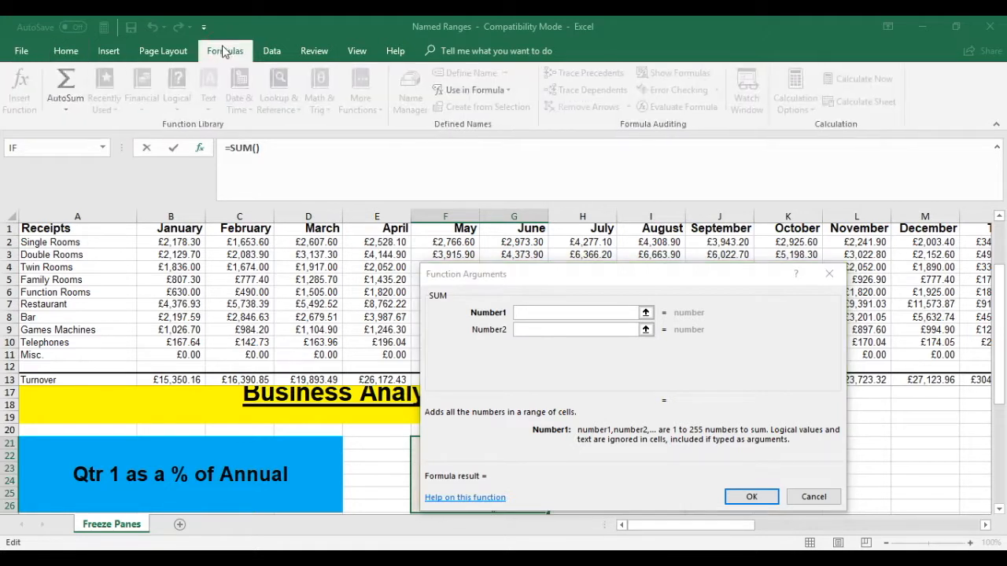
left_click(509, 90)
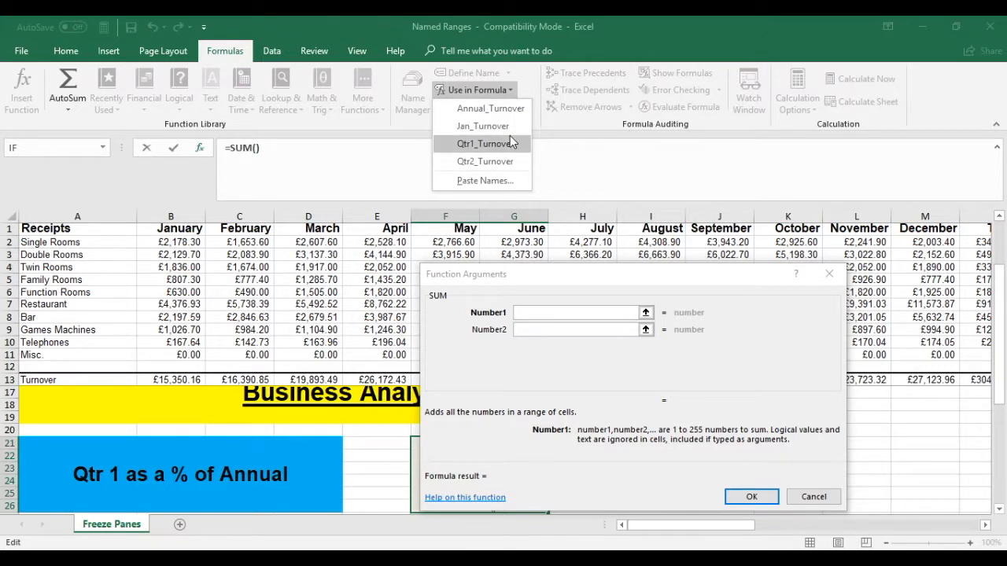
left_click(472, 146)
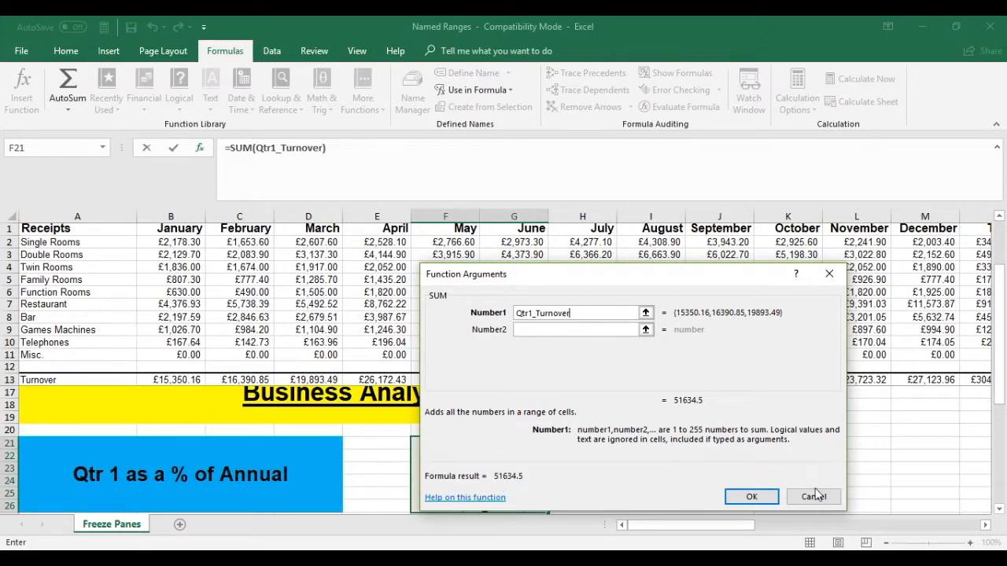
left_click(750, 498)
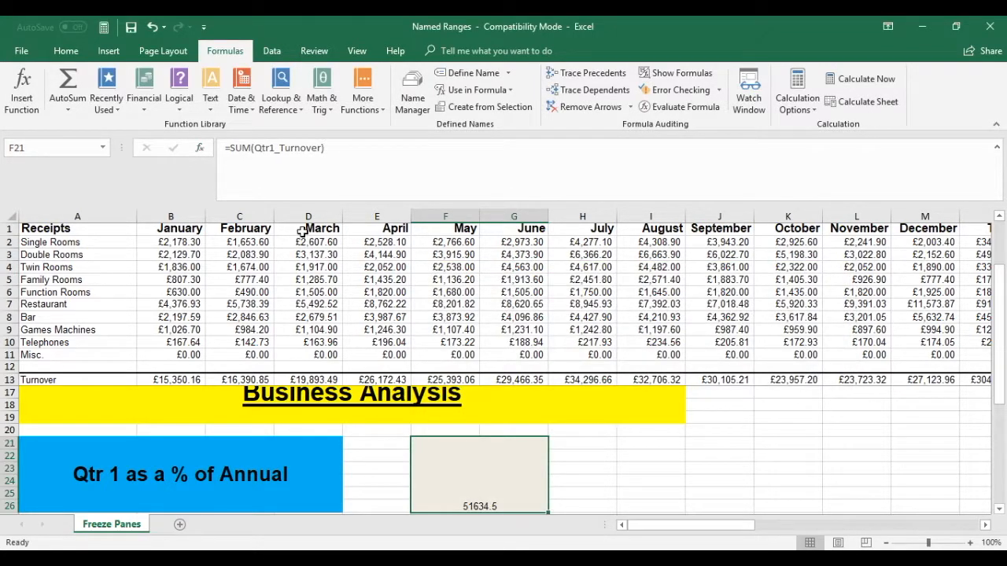
Extend the F21 formula to divide by Annual_Turnover, giving =SUM(Qtr1_Turnover)/Annual_Turnover
left_click(327, 149)
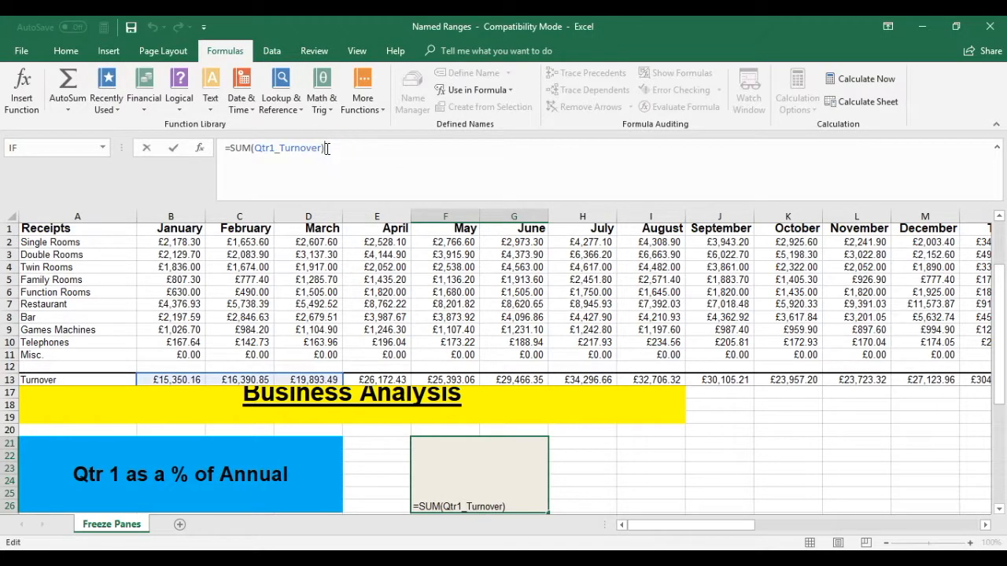
type("/")
left_click(476, 89)
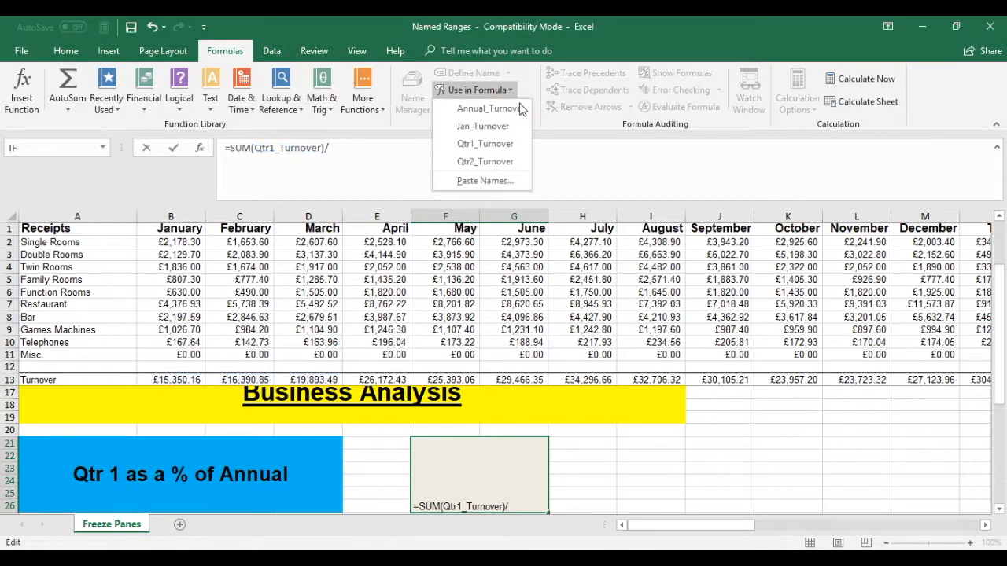
left_click(480, 108)
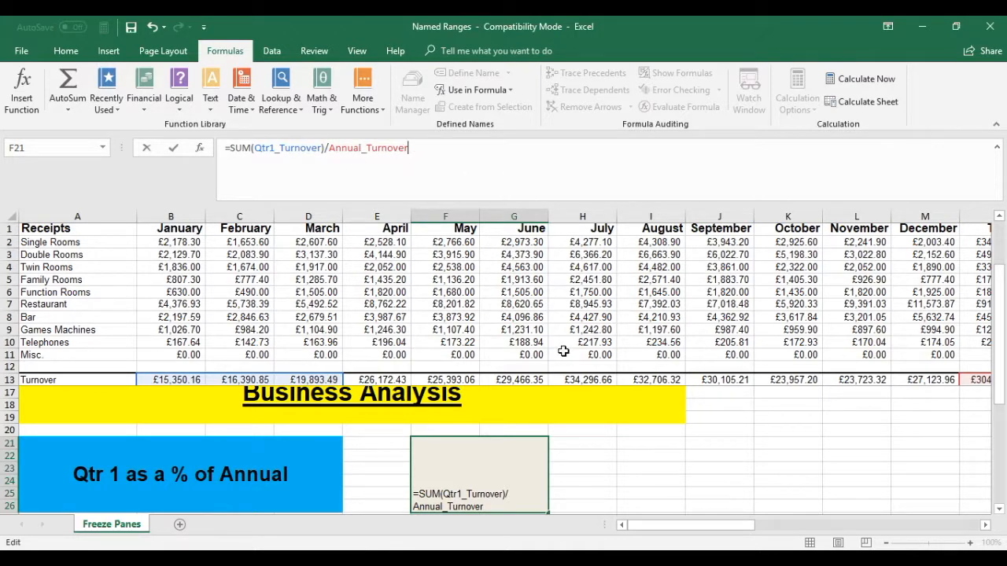
key("Return")
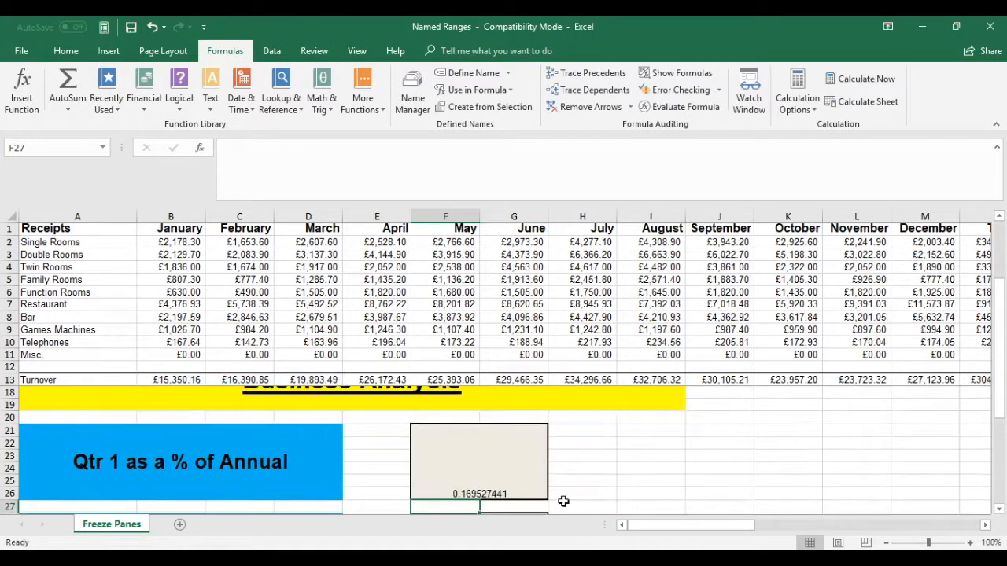
Format cell F21 as Percentage with 2 decimal places
left_click(483, 493)
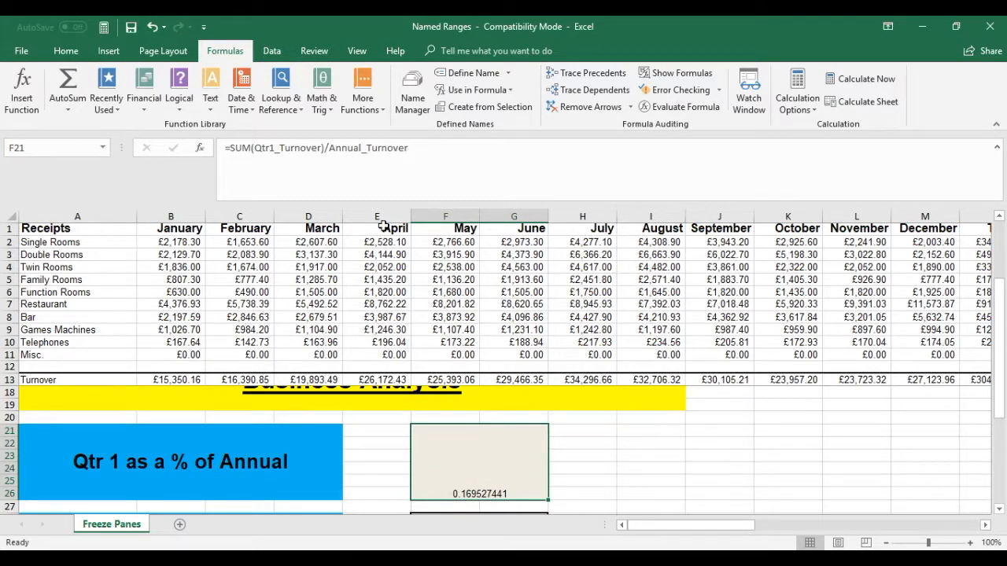
right_click(480, 450)
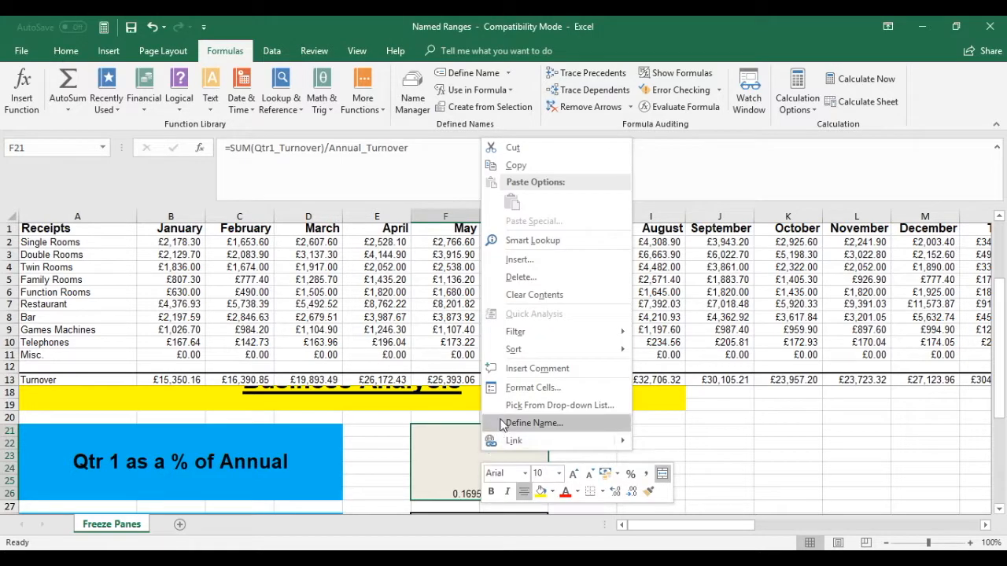
left_click(526, 392)
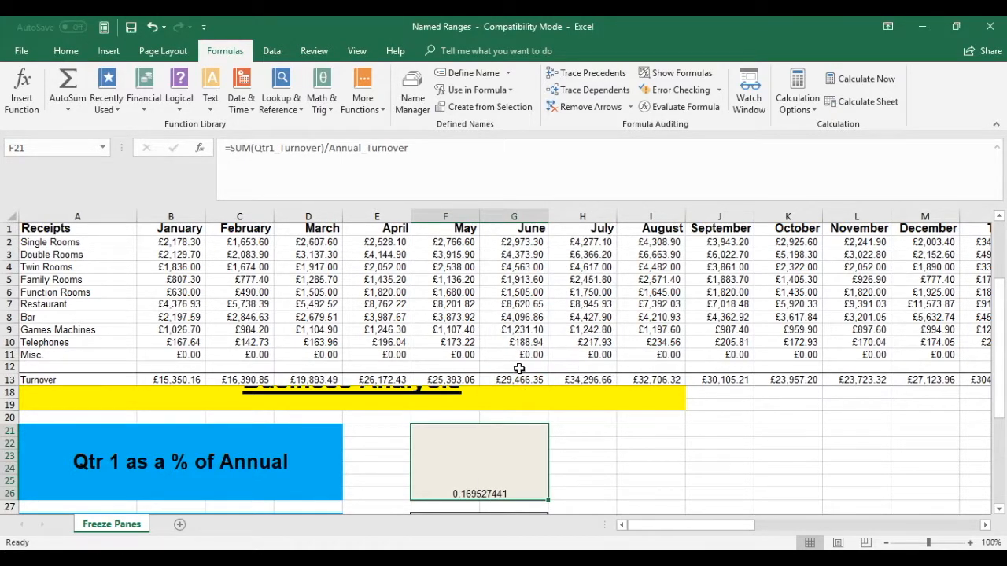
left_click(365, 339)
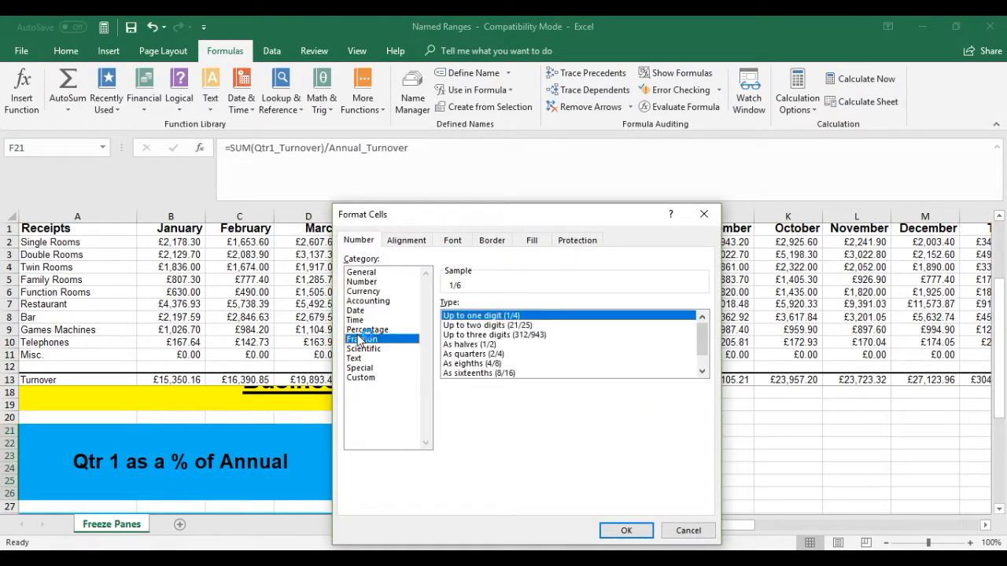
left_click(378, 330)
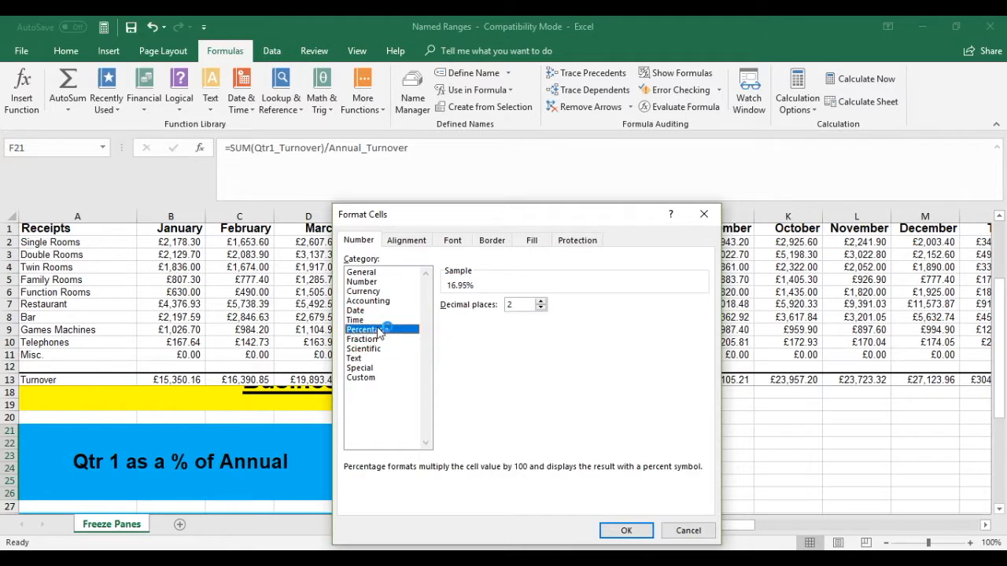
left_click(629, 531)
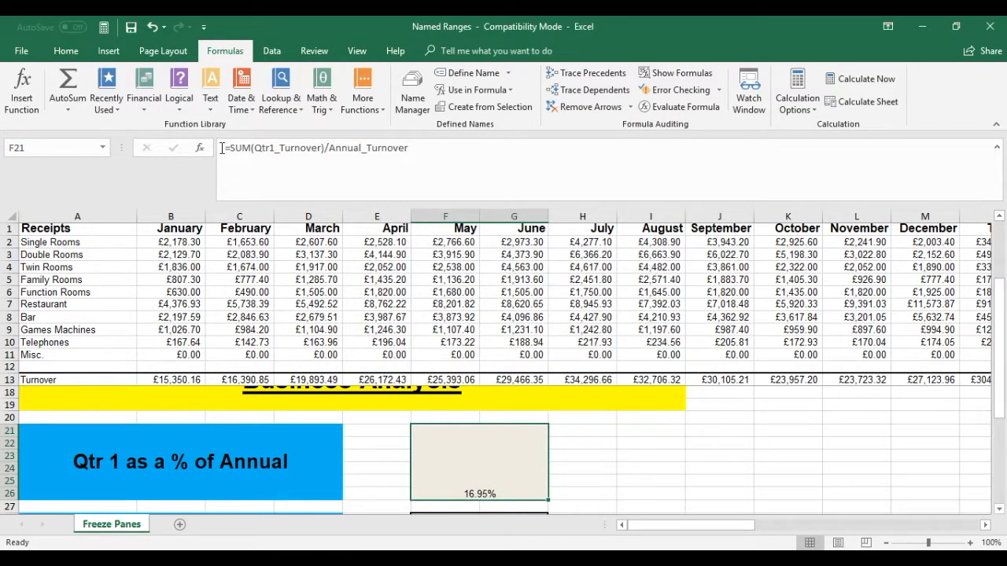
Set the F21 result's font size to 24 and align it to the middle of the cell
left_click(67, 54)
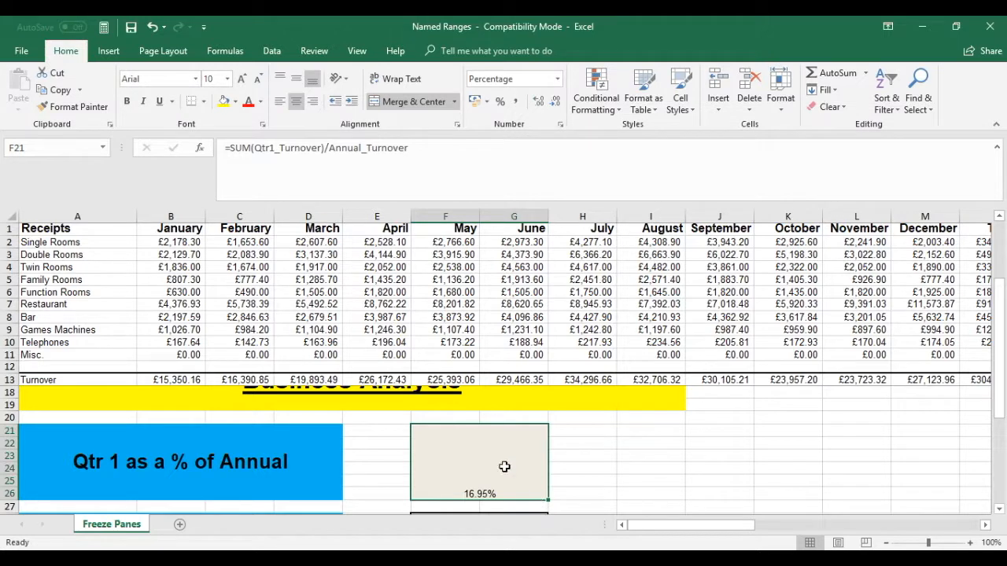
left_click(226, 79)
left_click(210, 236)
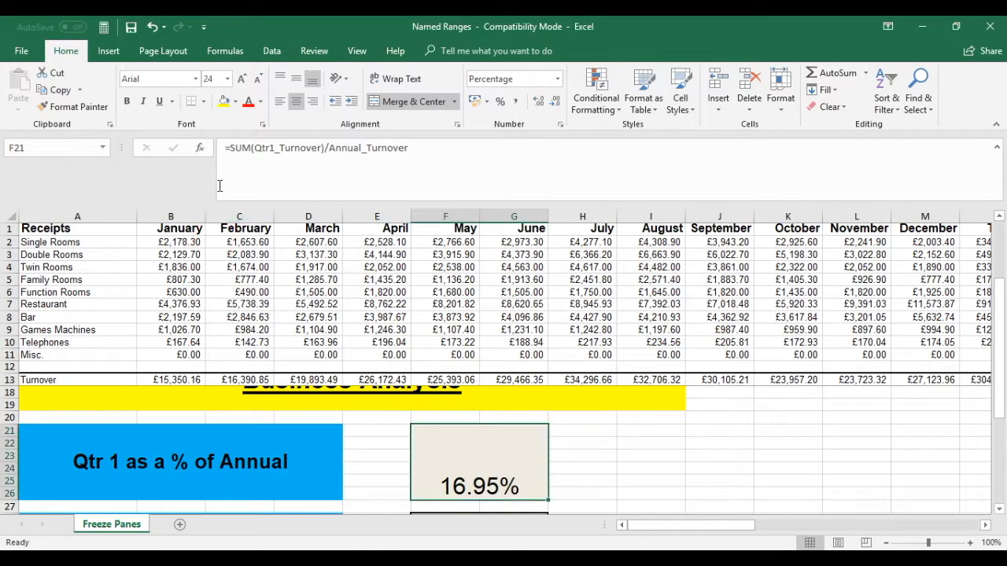
left_click(296, 79)
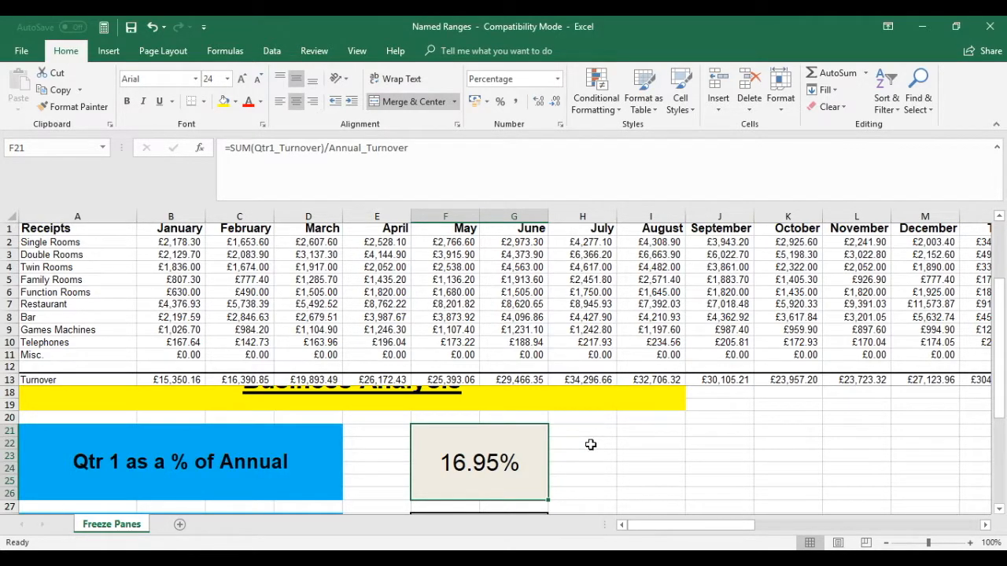
Enter a SUM of Qtr1_Turnover in merged cell F28 beside 'Difference between Qtr 1 and Qtr 2'
scroll(590, 443, "down", 2)
left_click(469, 482)
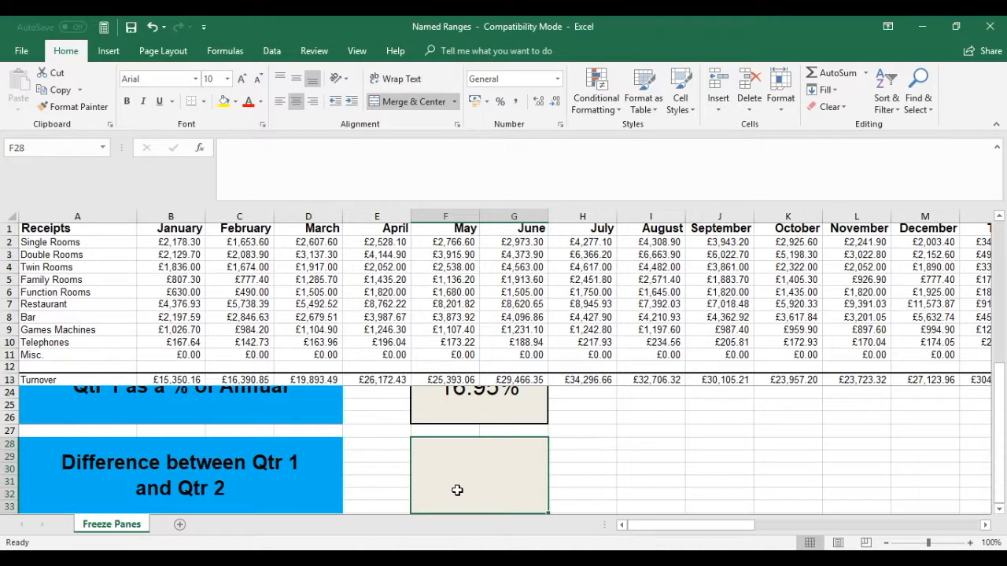
type("=sum")
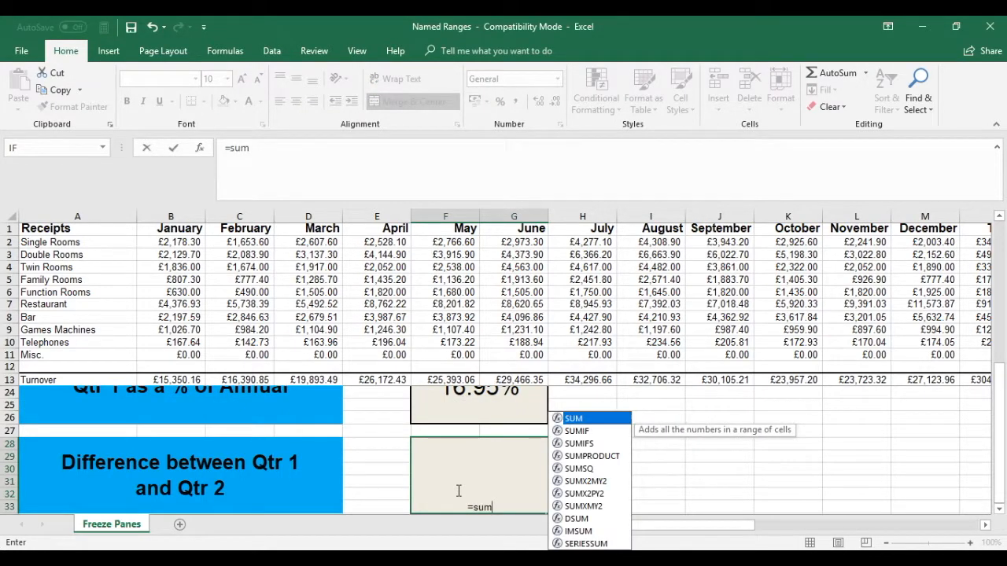
type("(")
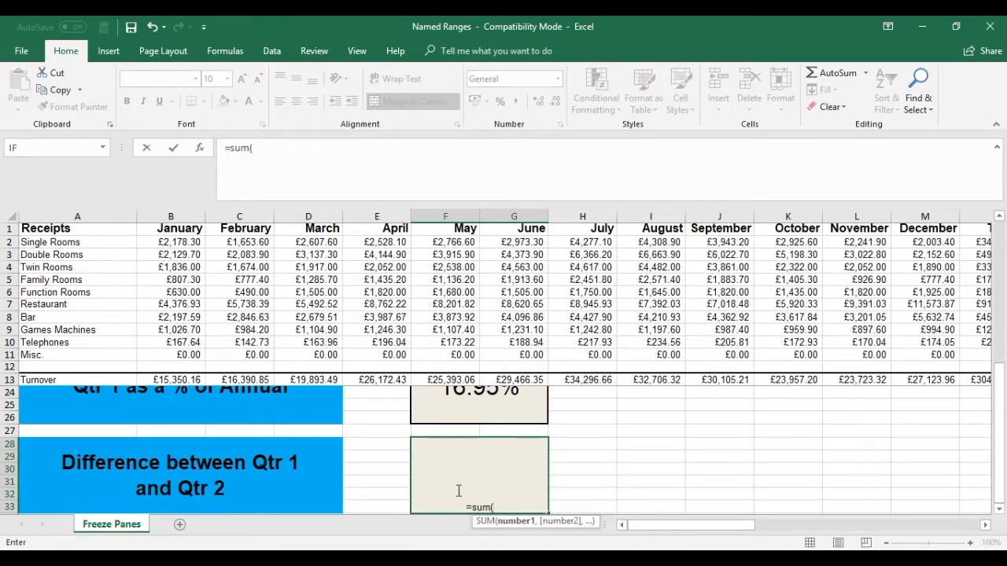
key("ctrl+a")
left_click(225, 50)
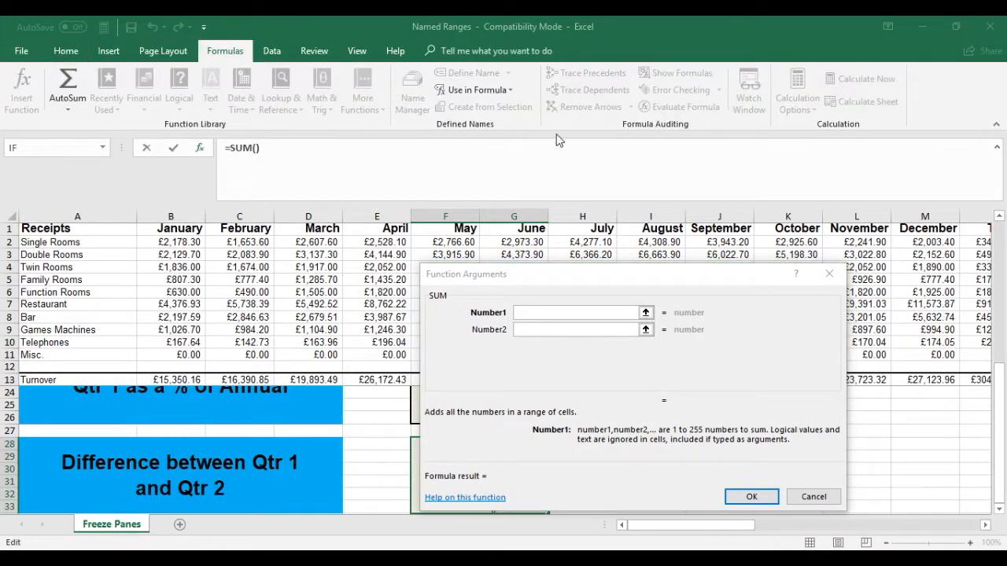
left_click(508, 90)
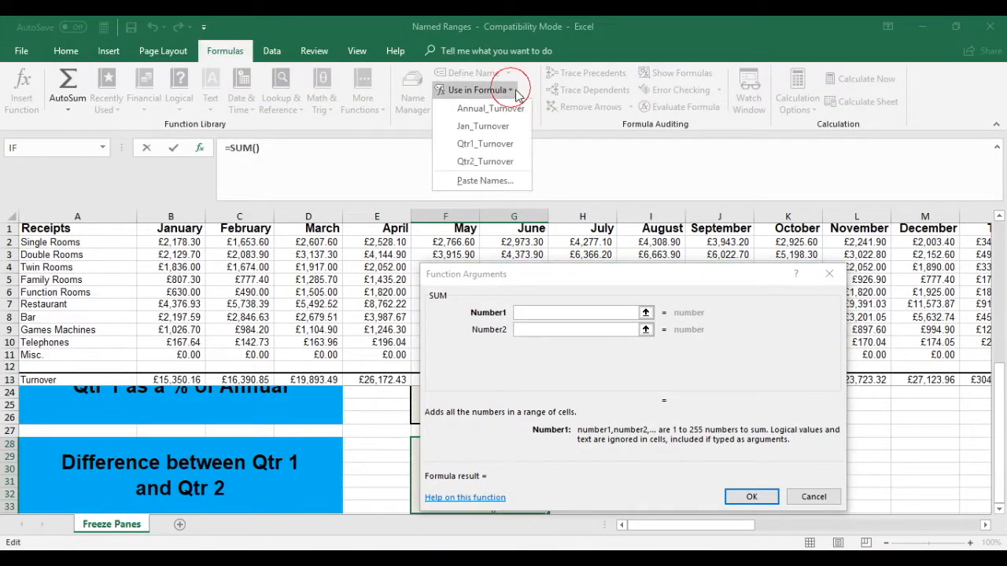
left_click(485, 145)
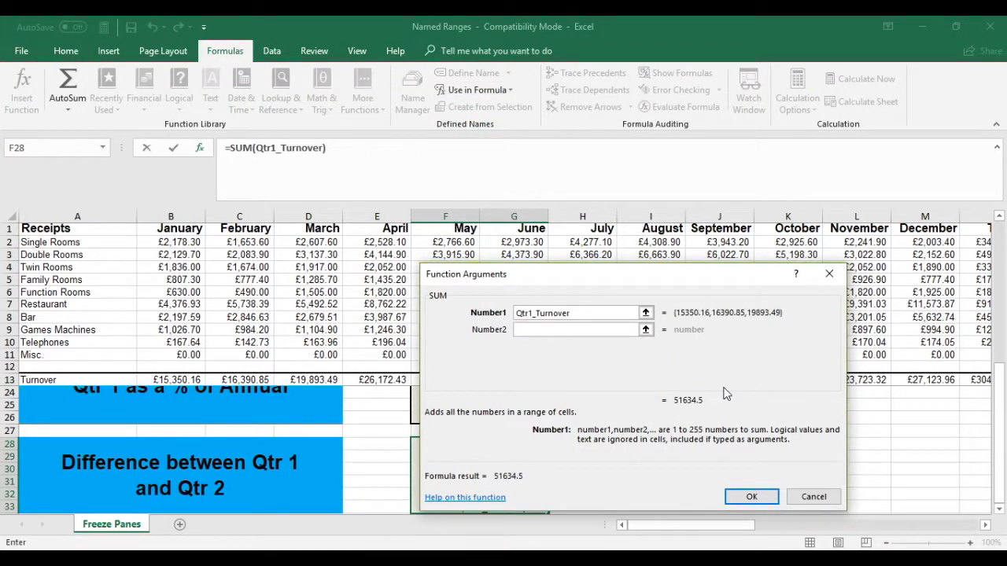
left_click(745, 498)
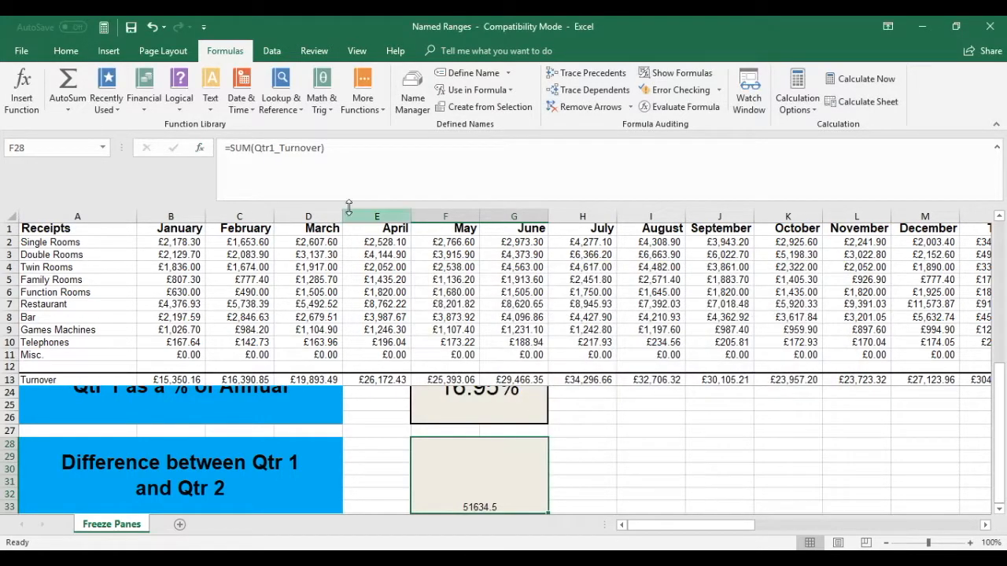
Extend the F28 formula to subtract the SUM of Qtr2_Turnover, giving =SUM(Qtr1_Turnover)-SUM(Qtr2_Turnover)
left_click(326, 151)
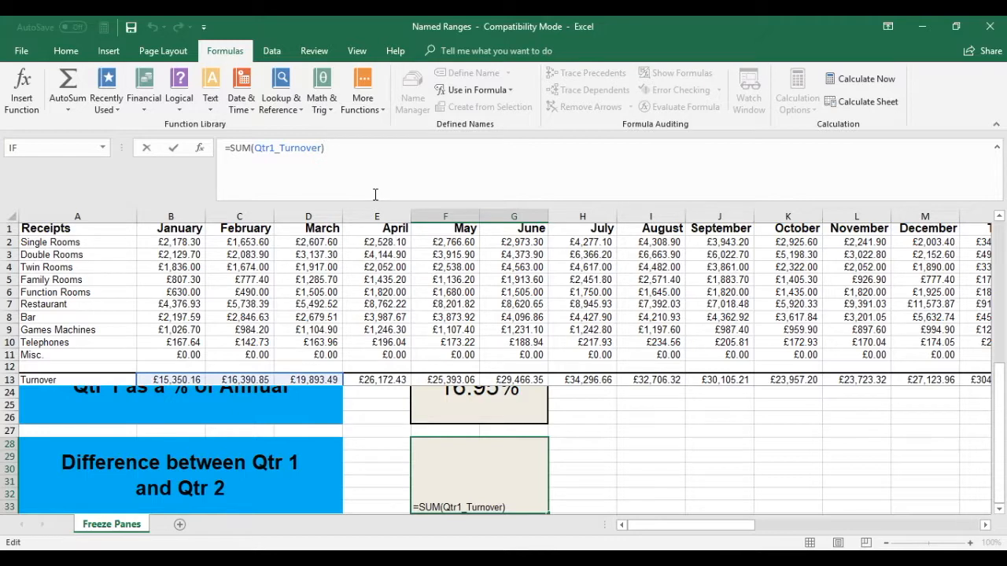
type("-sum")
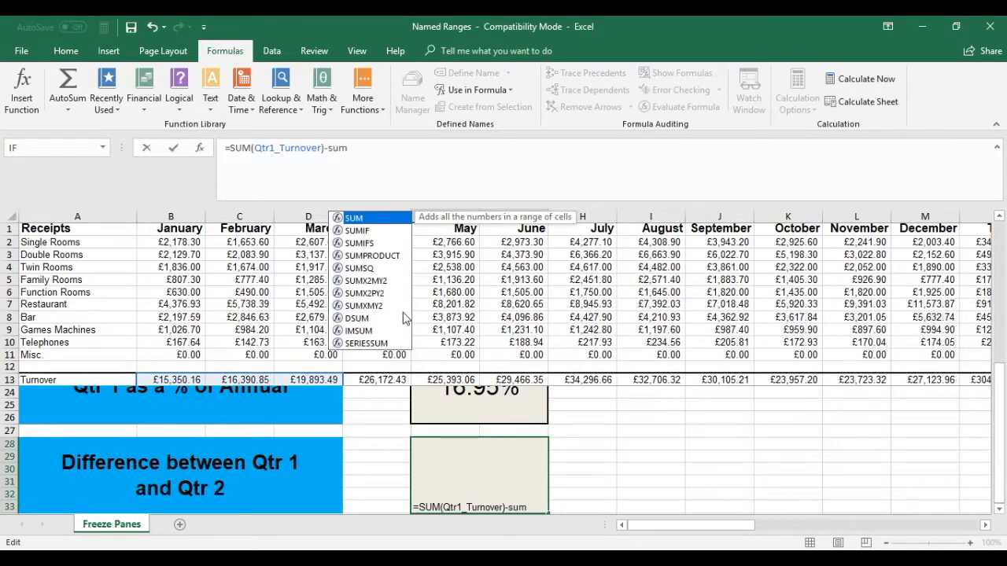
key("Tab")
key("ctrl+a")
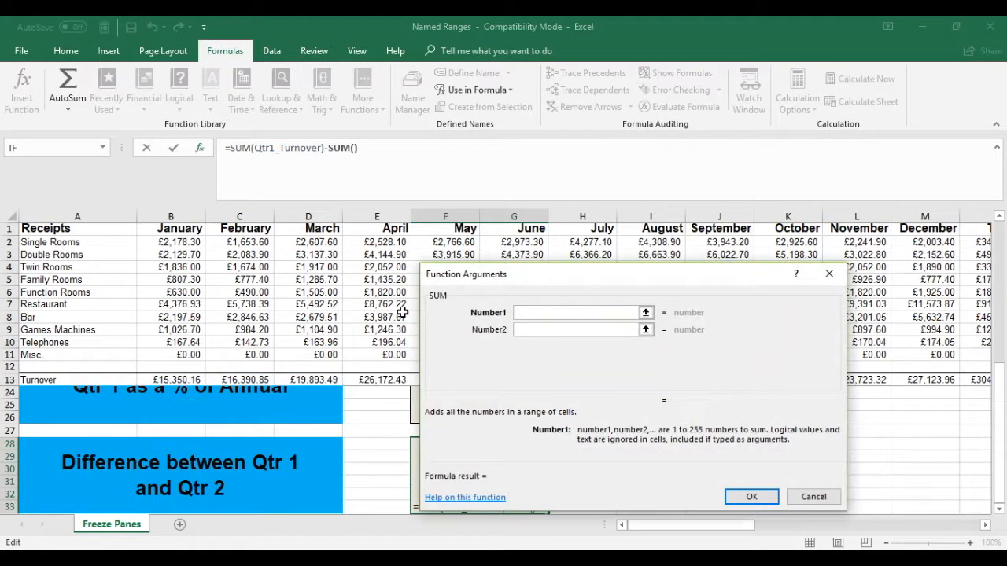
left_click(479, 90)
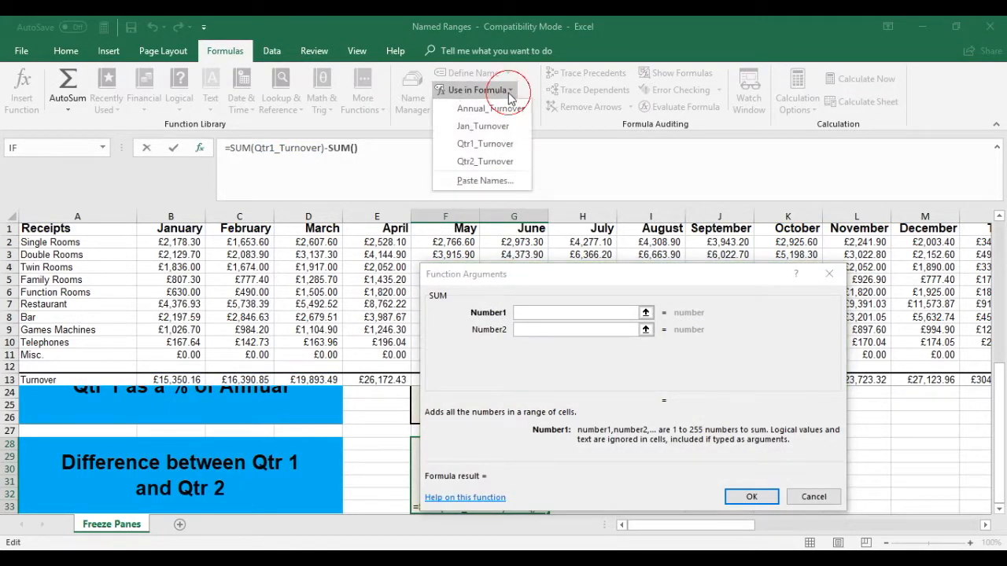
left_click(486, 162)
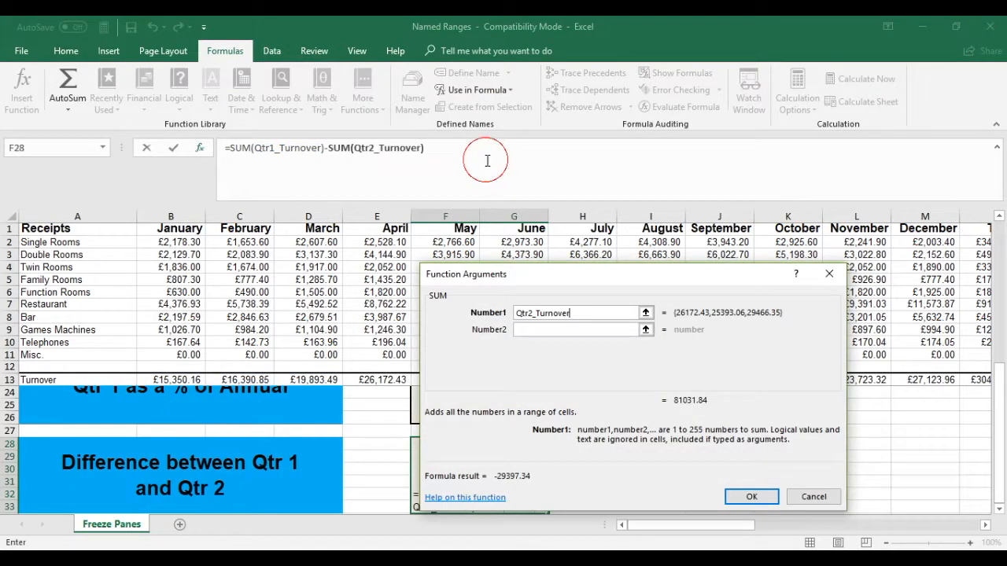
left_click(751, 497)
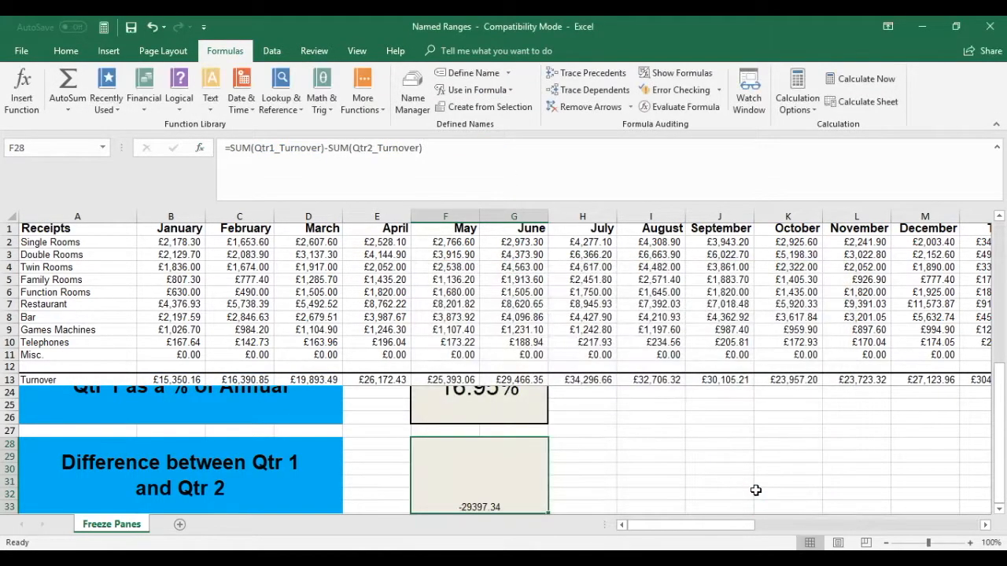
Format the F28 result with font size 24, middle vertical alignment and bold
right_click(513, 471)
left_click(66, 51)
left_click(66, 50)
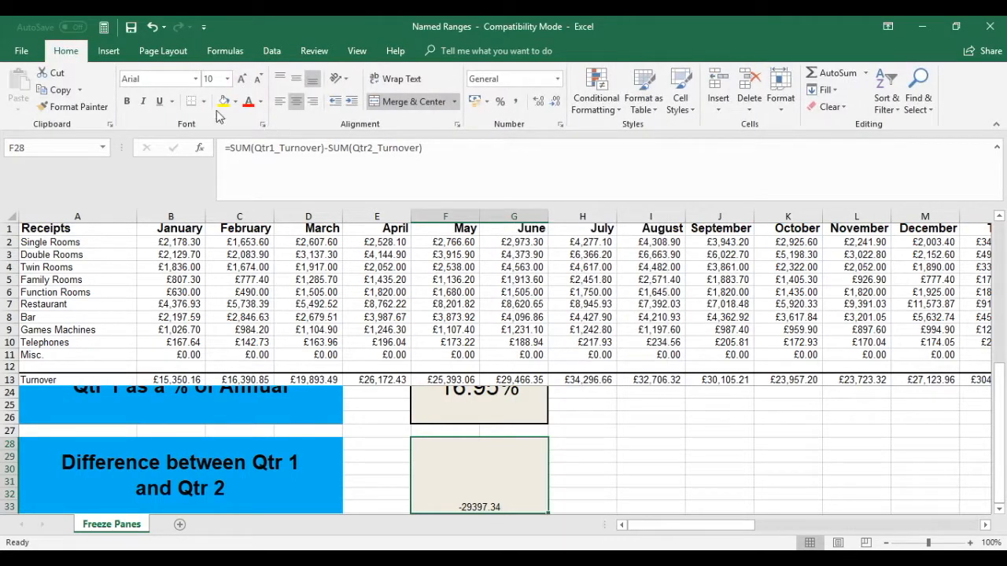
left_click(227, 79)
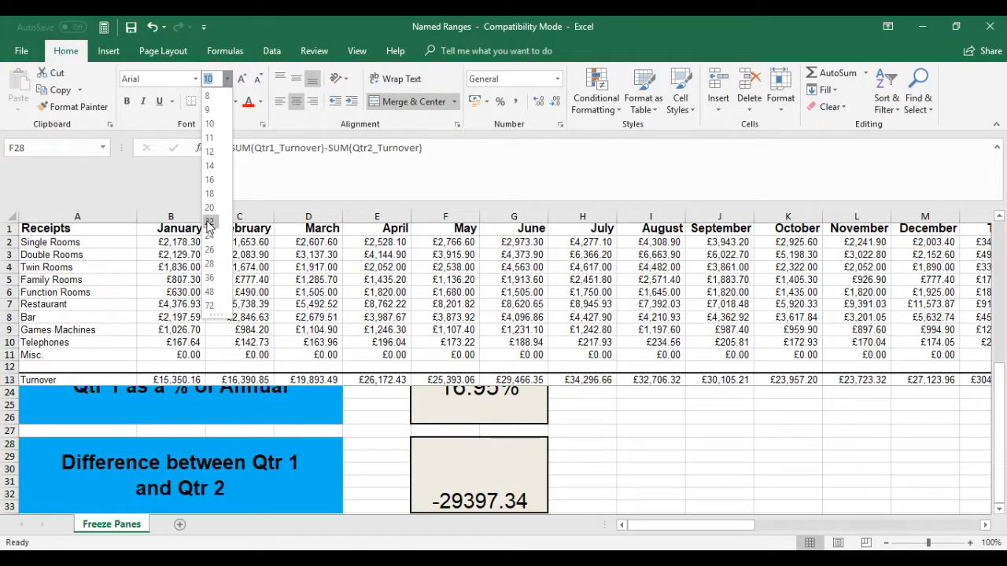
left_click(211, 237)
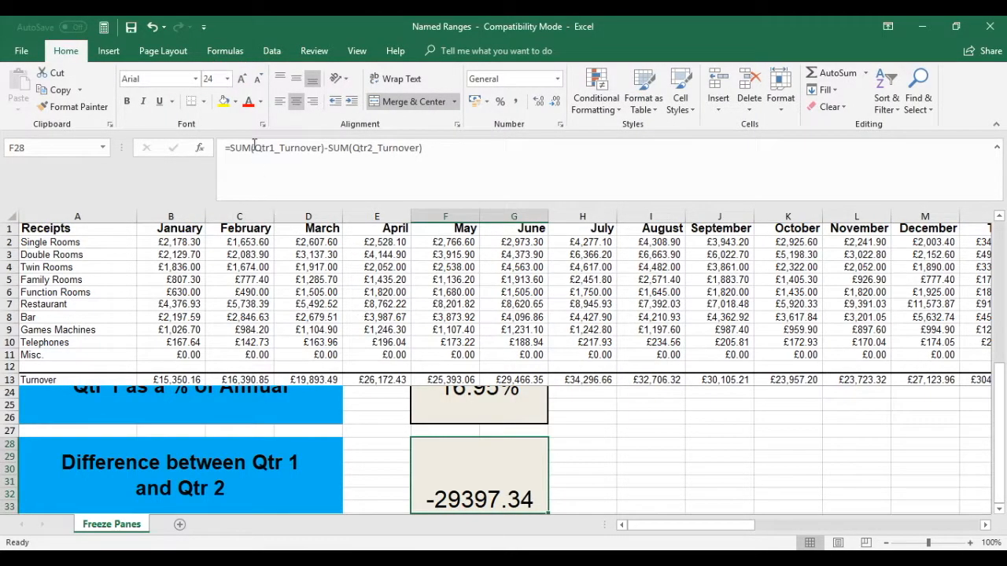
left_click(296, 81)
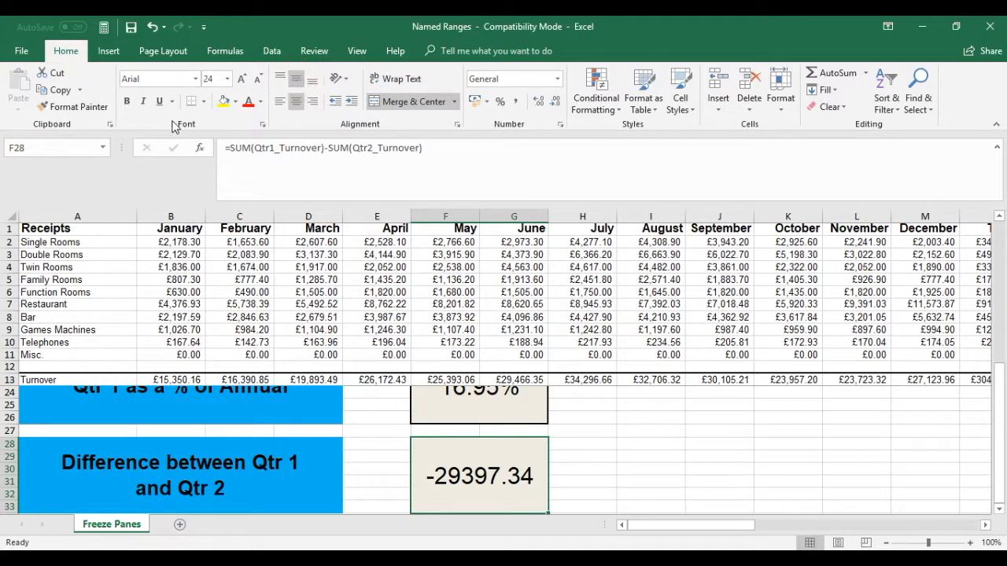
left_click(126, 101)
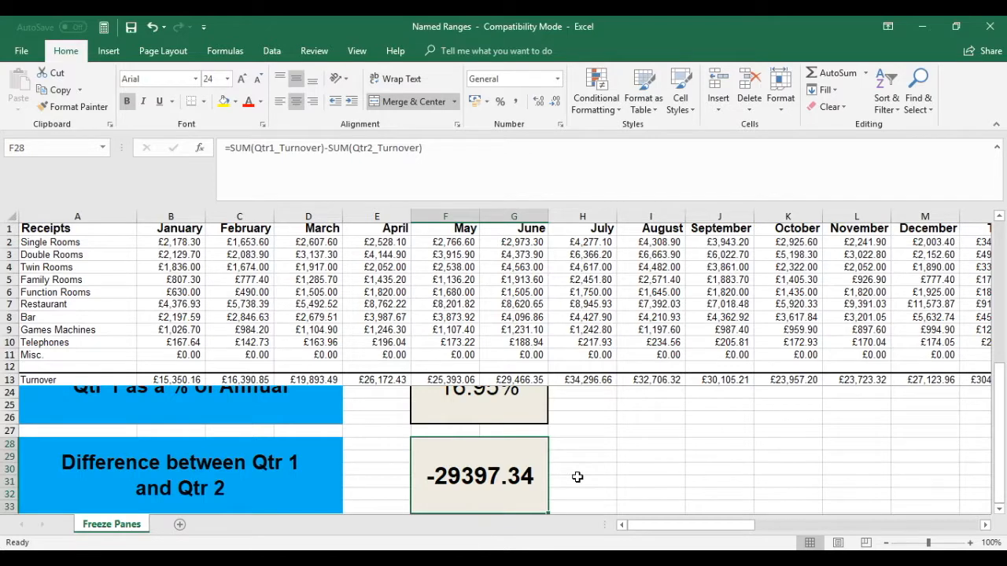
scroll(577, 477, "up", 1)
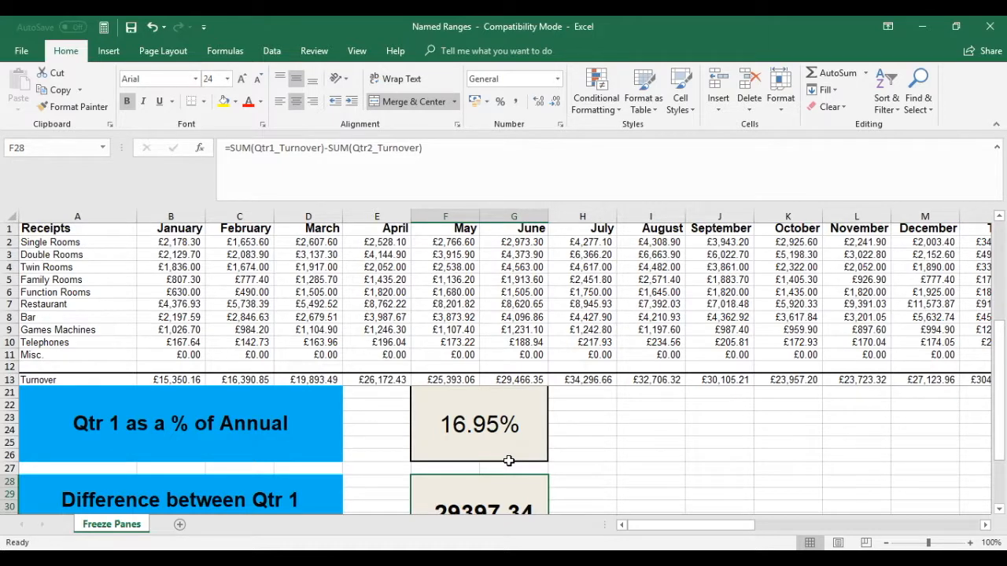
scroll(509, 460, "down", 1)
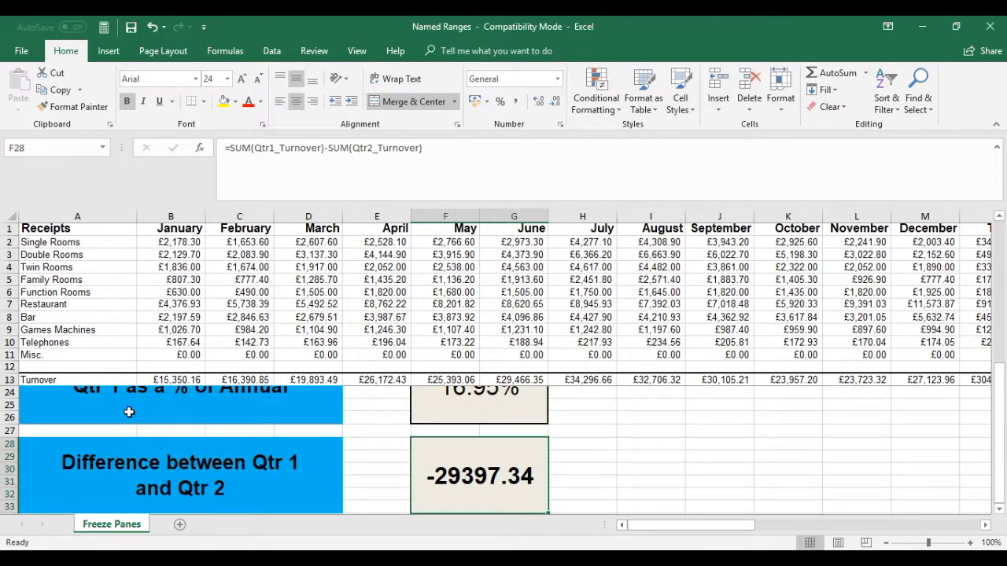
scroll(129, 412, "up", 1)
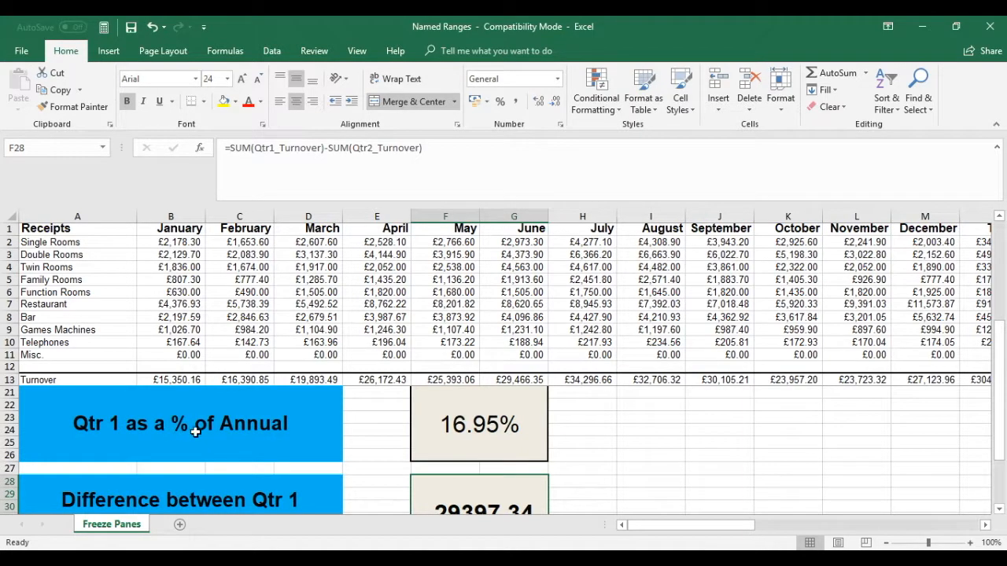
scroll(253, 427, "down", 1)
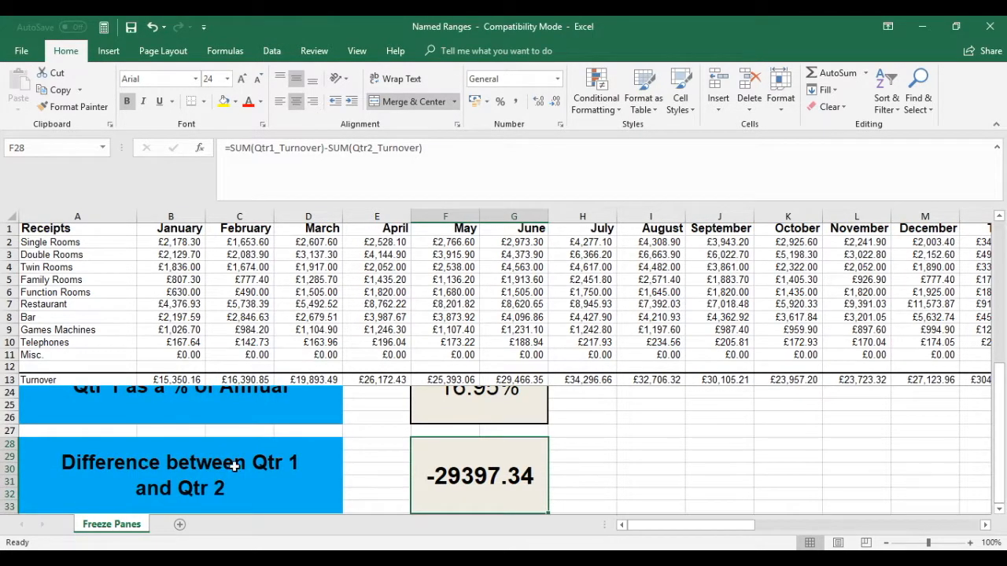
scroll(272, 483, "up", 1)
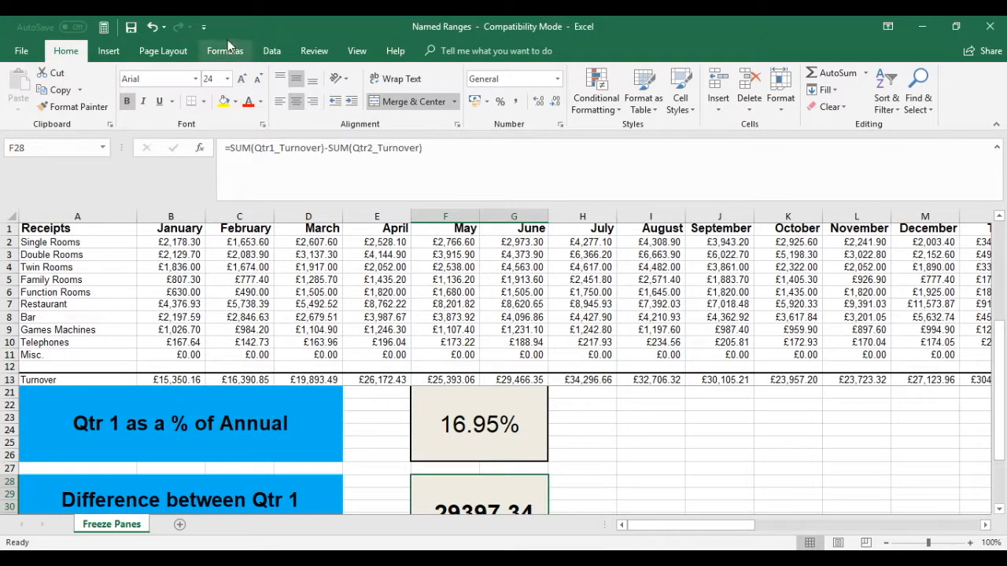
Inspect the Qtr1_Turnover named range's definition in the Name Manager without changing it
left_click(224, 51)
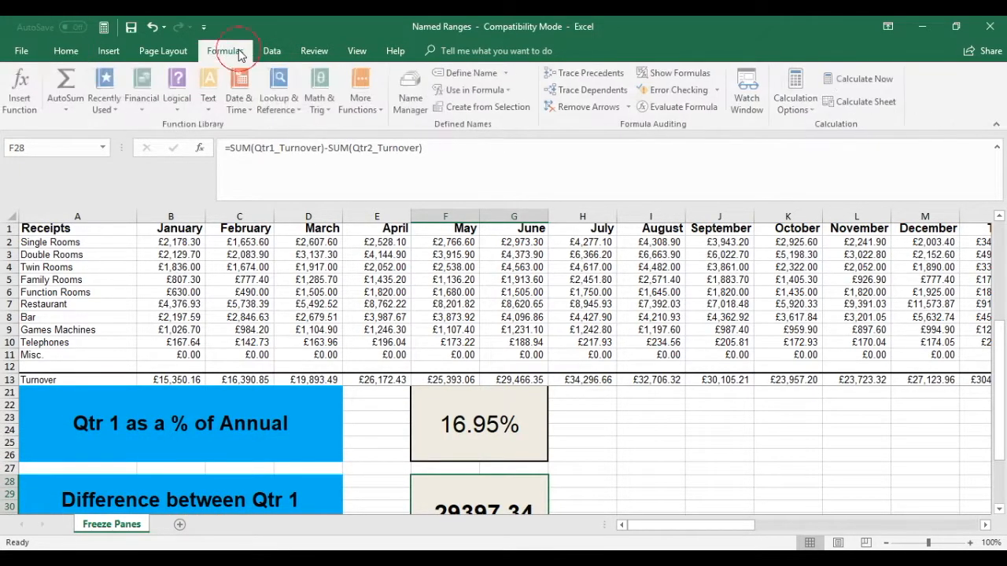
left_click(420, 95)
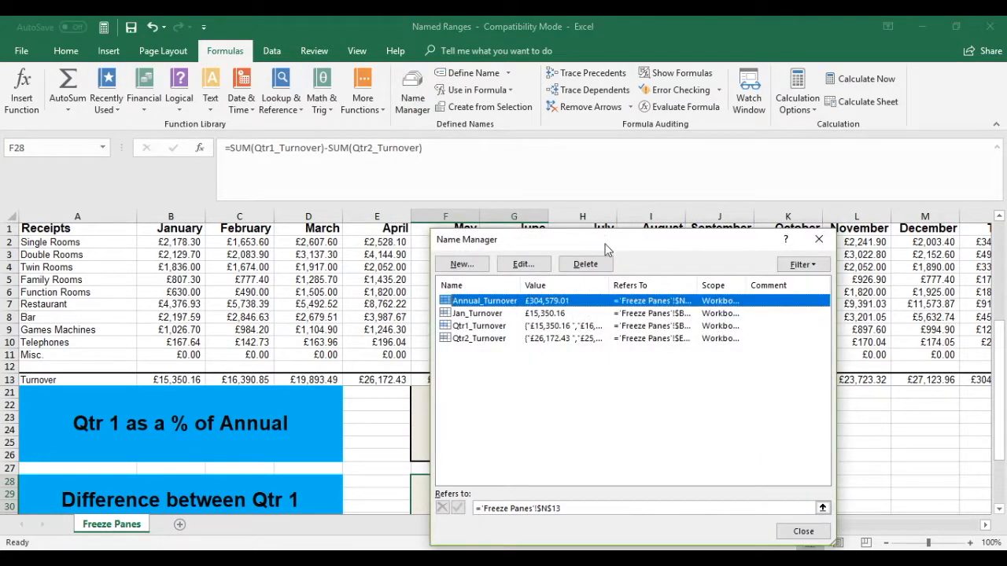
left_click(494, 328)
left_click(516, 265)
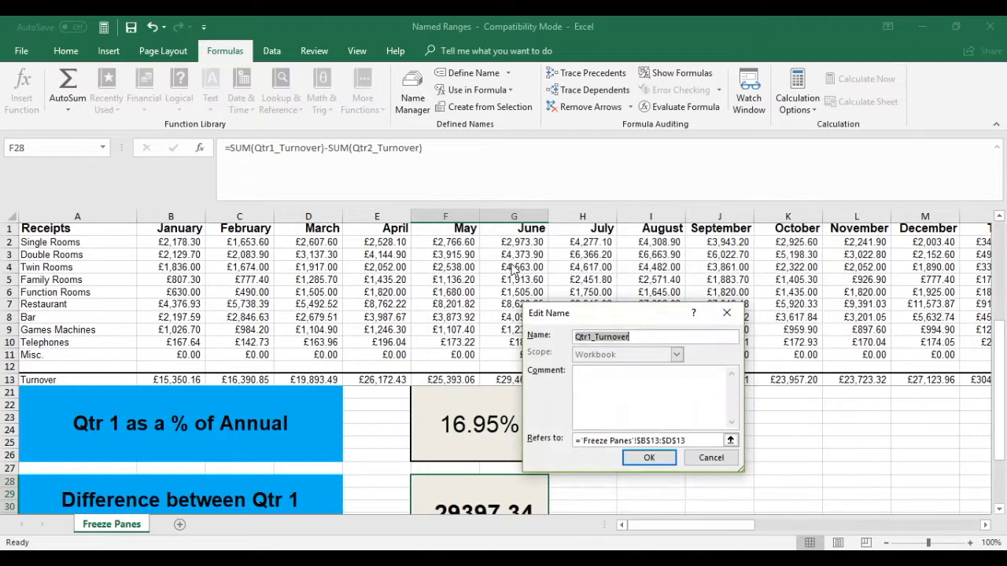
left_click(711, 458)
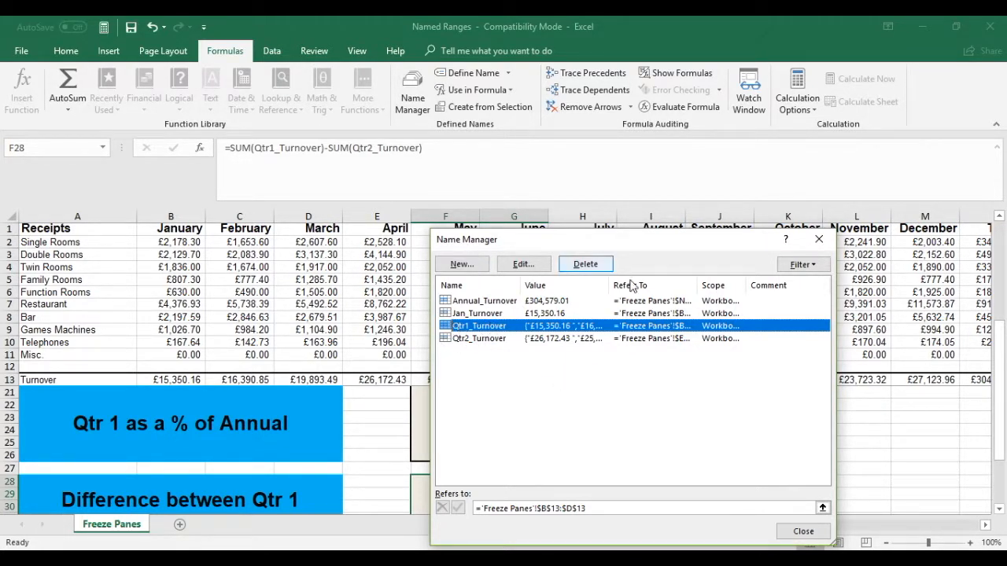
Delete the Qtr1_Turnover named range, close the Name Manager and select cell F21
left_click(592, 268)
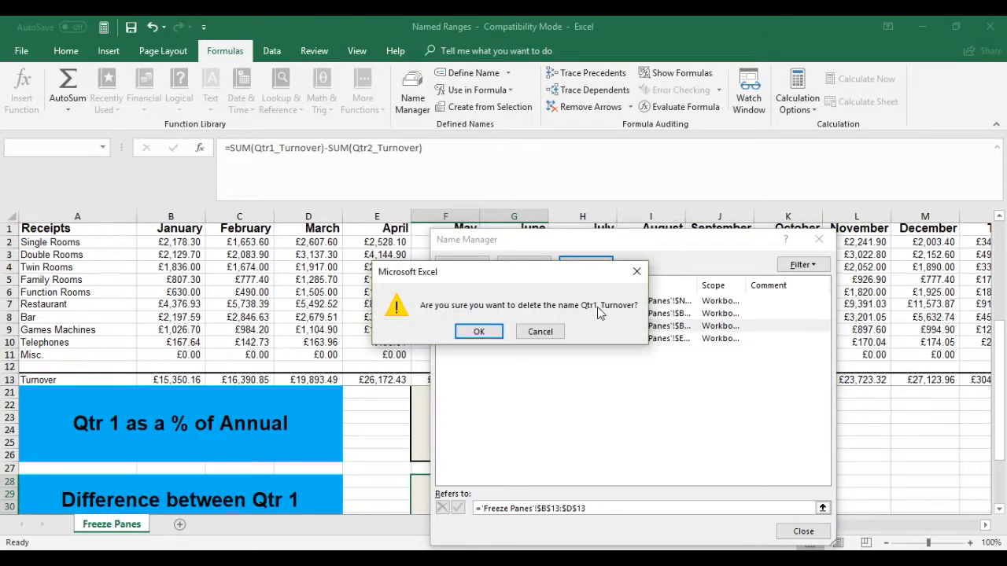
left_click(483, 334)
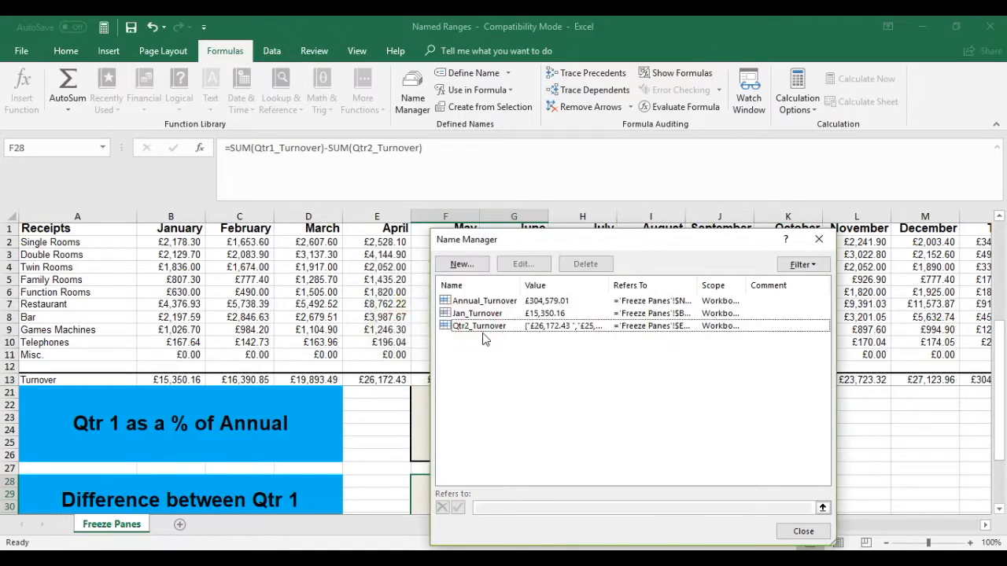
left_click(811, 532)
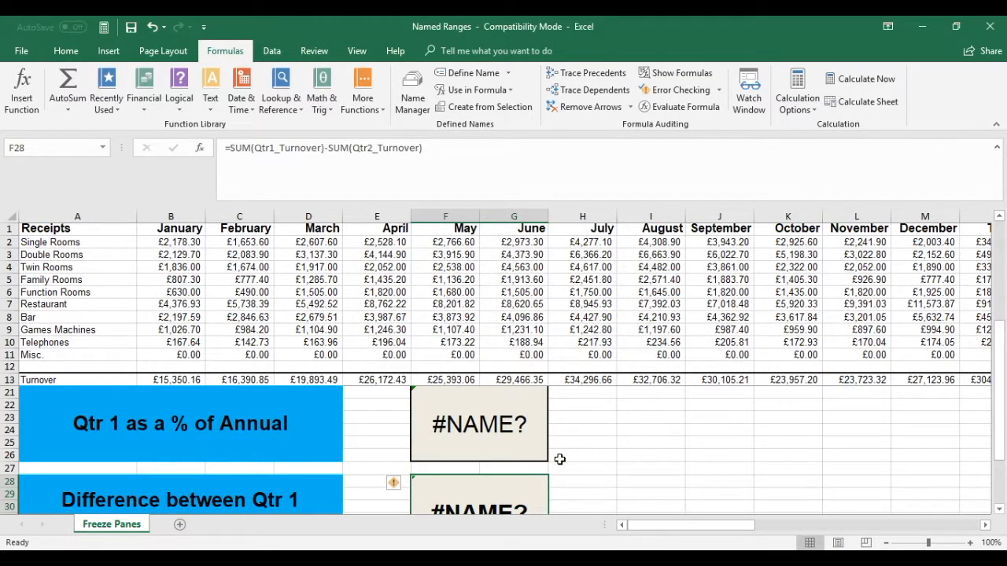
left_click(494, 442)
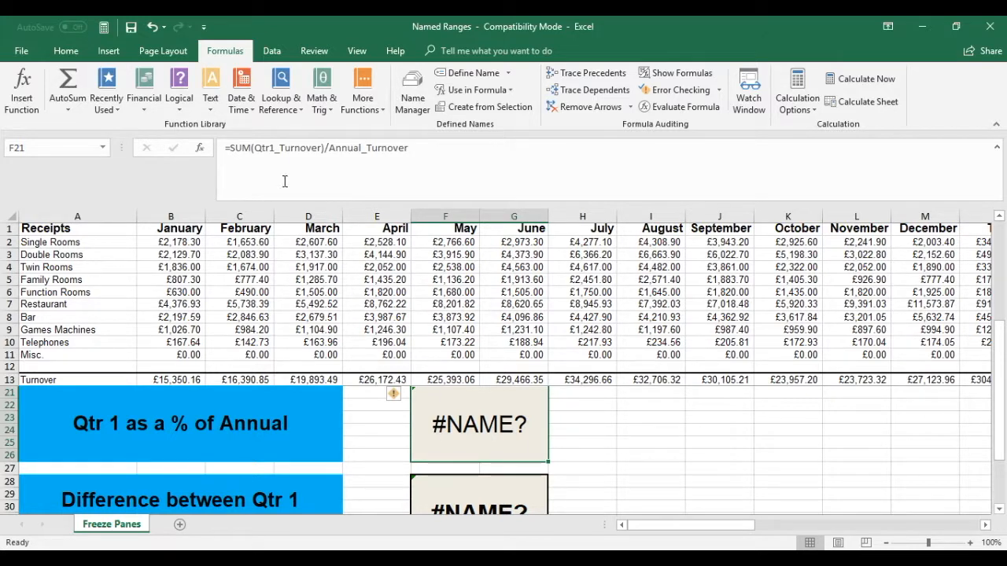